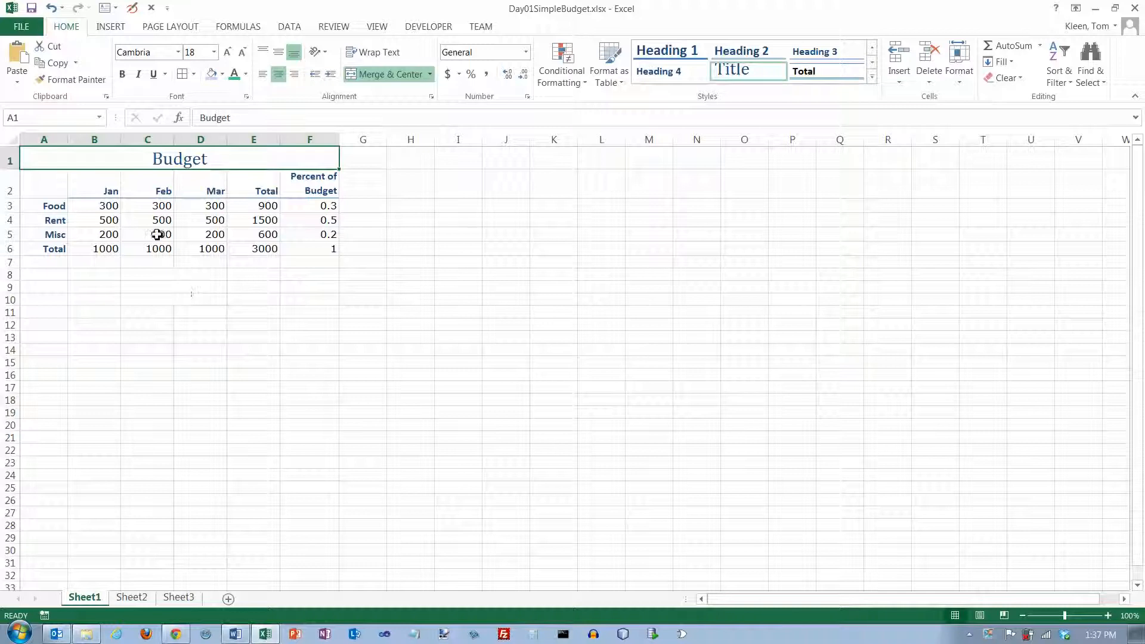
- Apply the Accounting number format to the Food and Total rows, cells B3:E3 and B6:E6
left_click(102, 209)
left_click_drag(102, 208, 256, 207)
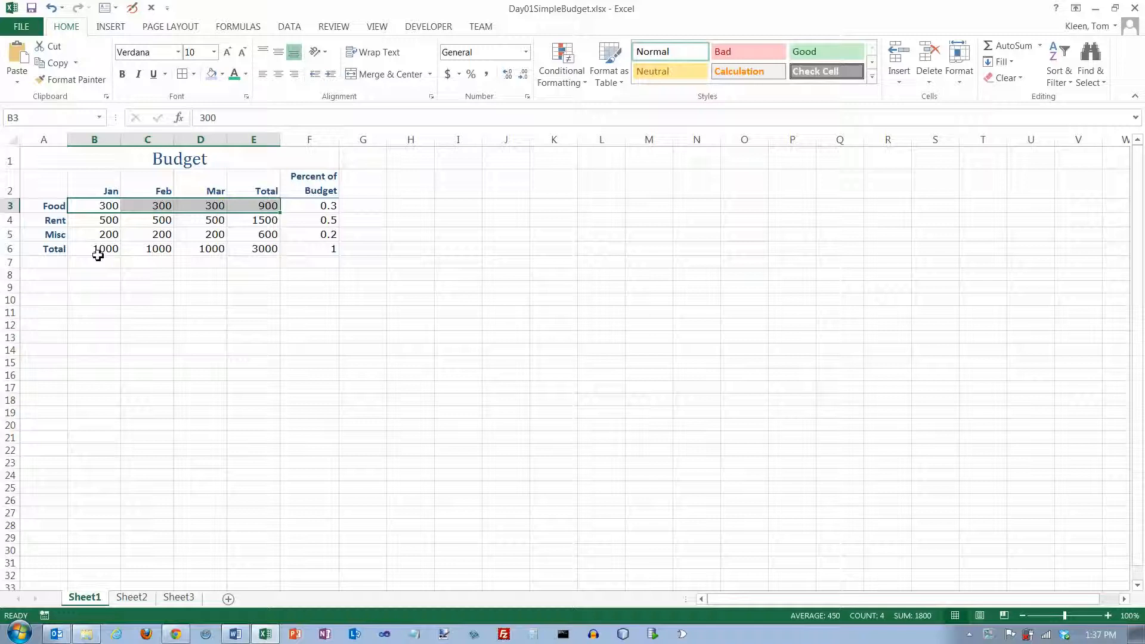
left_click_drag(96, 252, 262, 256)
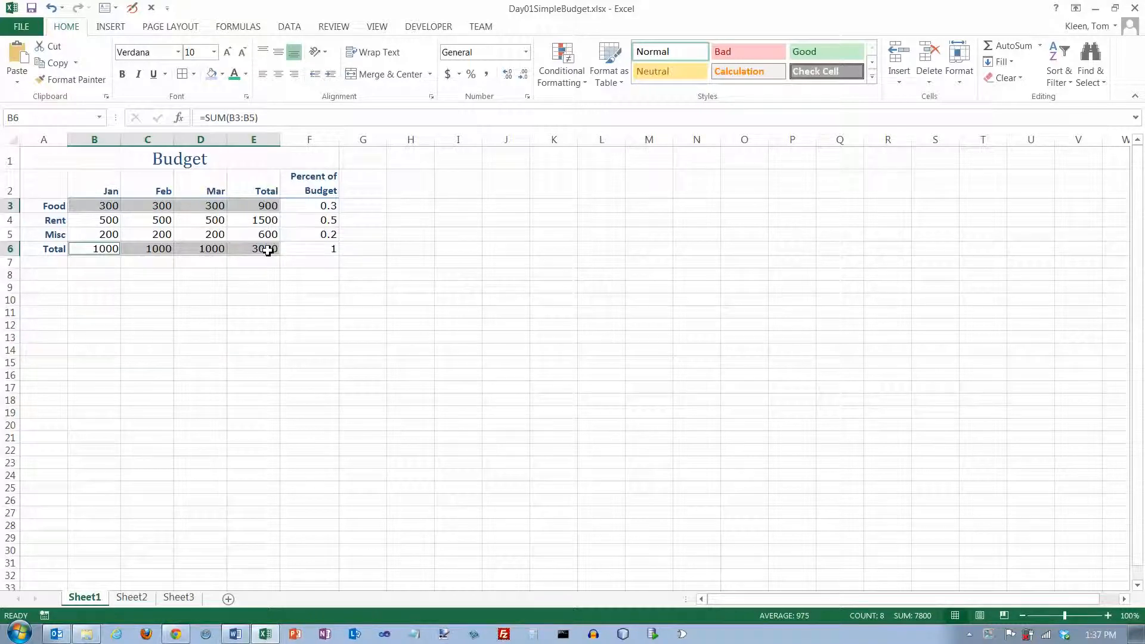
left_click(460, 75)
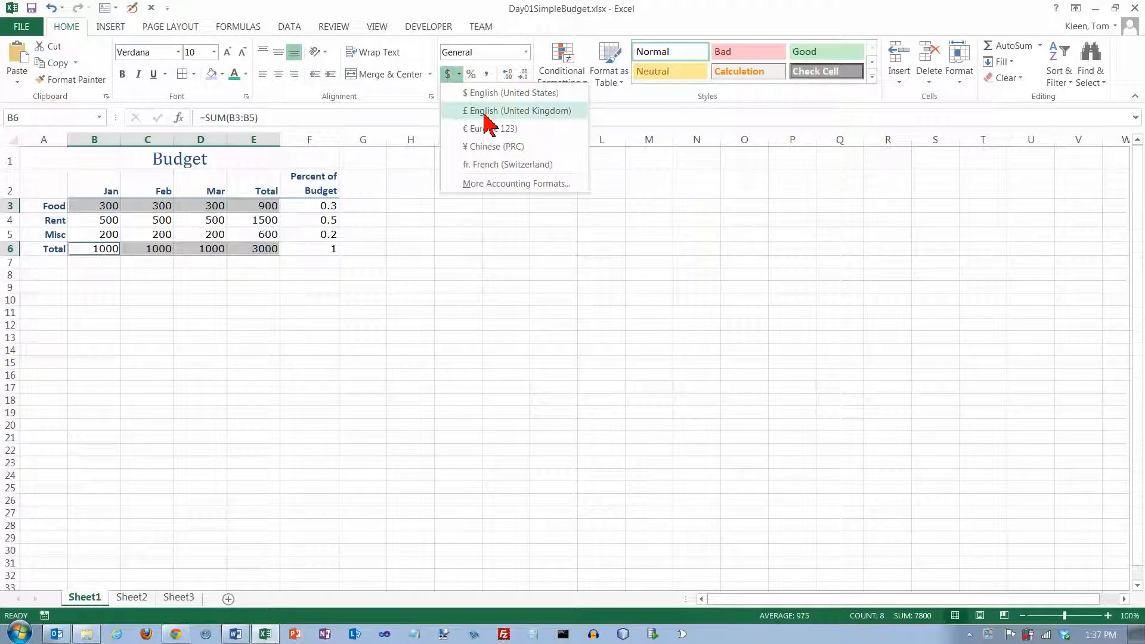
left_click(448, 76)
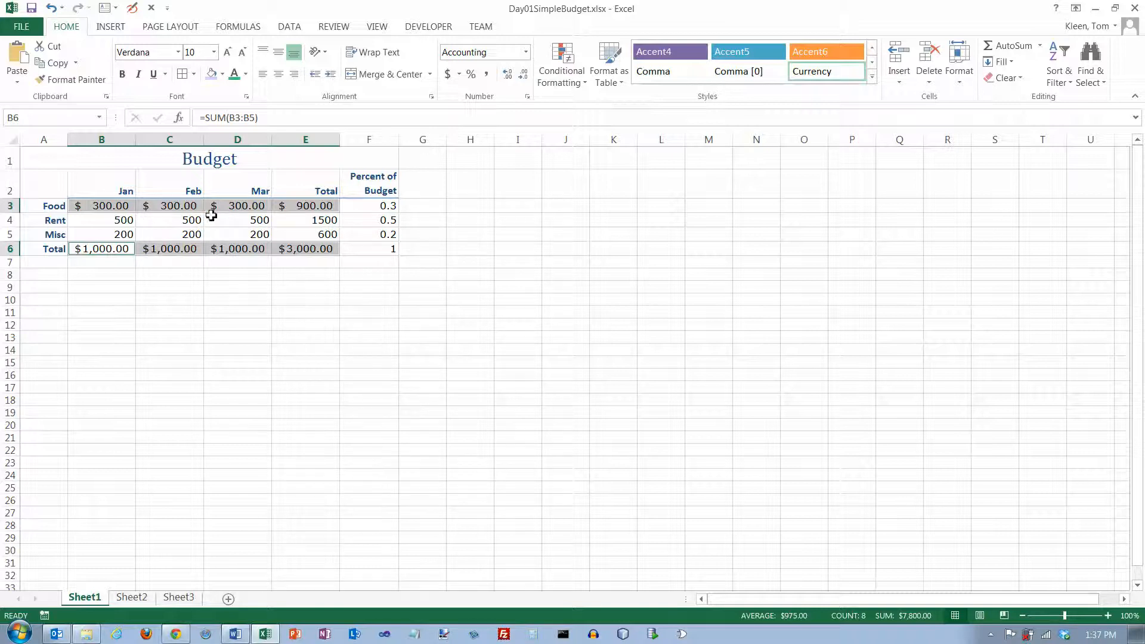
- Select the Food and Total rows again and increase their decimal places to five
left_click(100, 250)
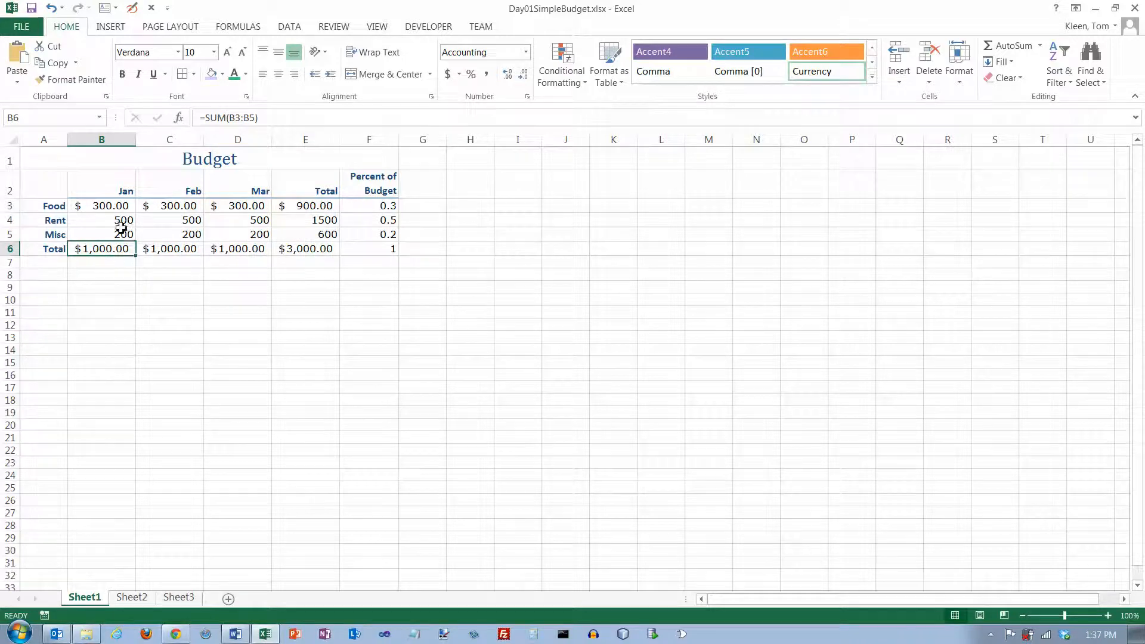
left_click(126, 207)
left_click(185, 205)
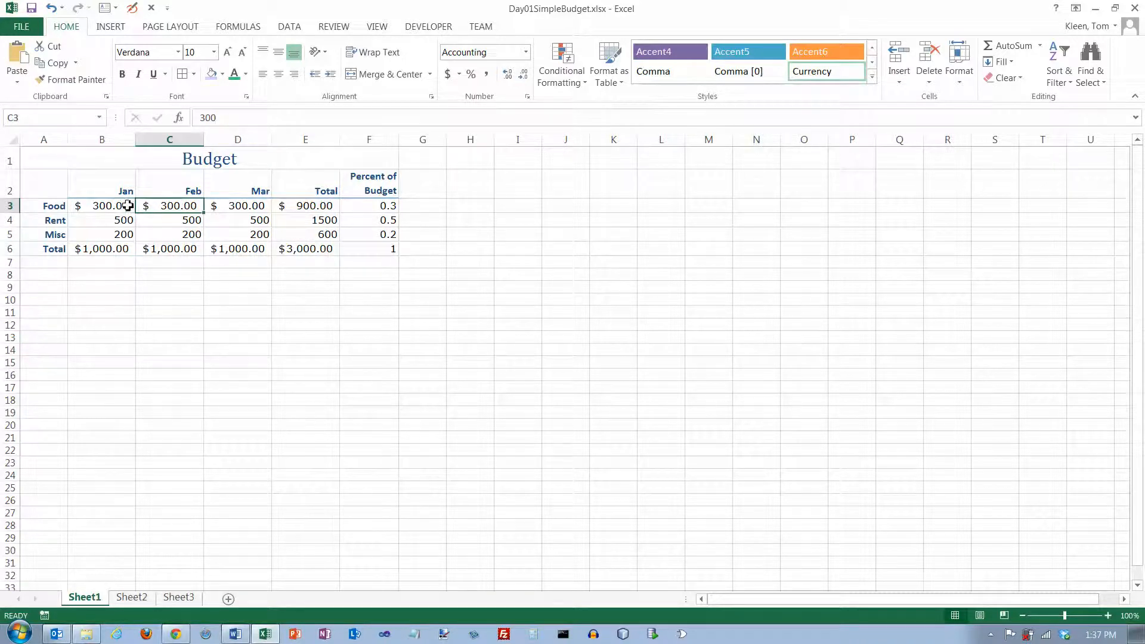
left_click_drag(102, 205, 316, 205)
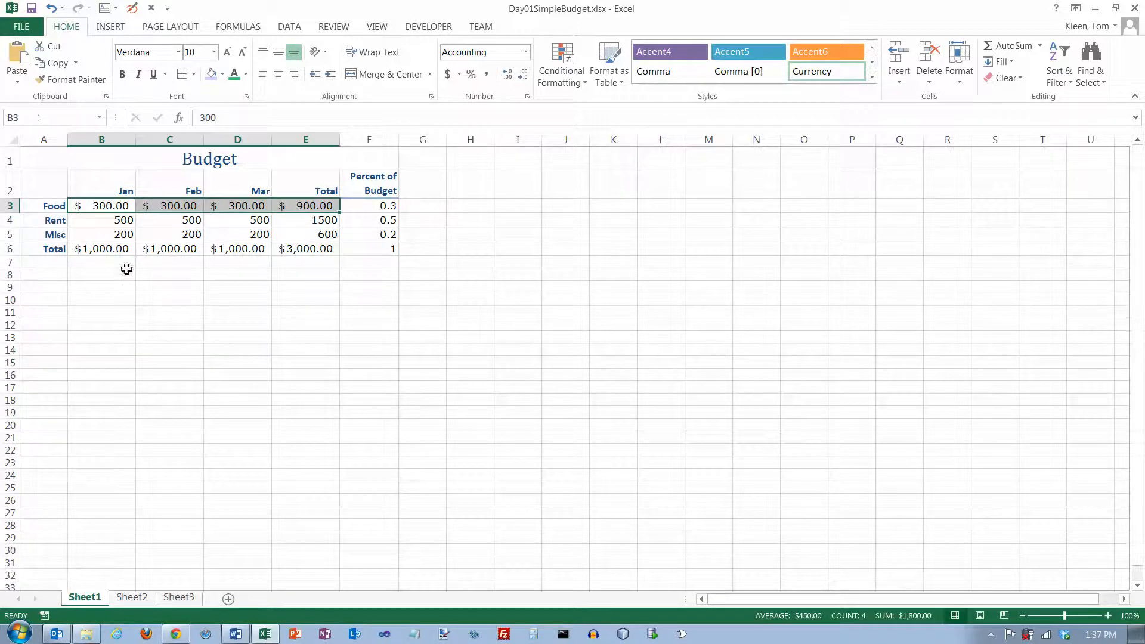
left_click_drag(112, 251, 311, 257)
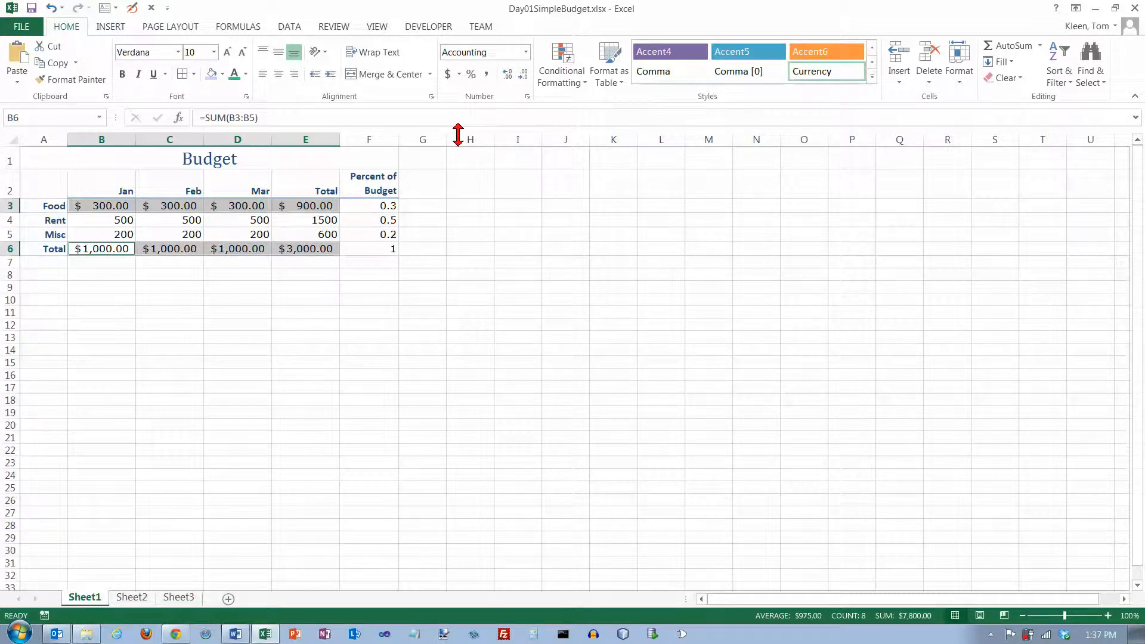
left_click(508, 76)
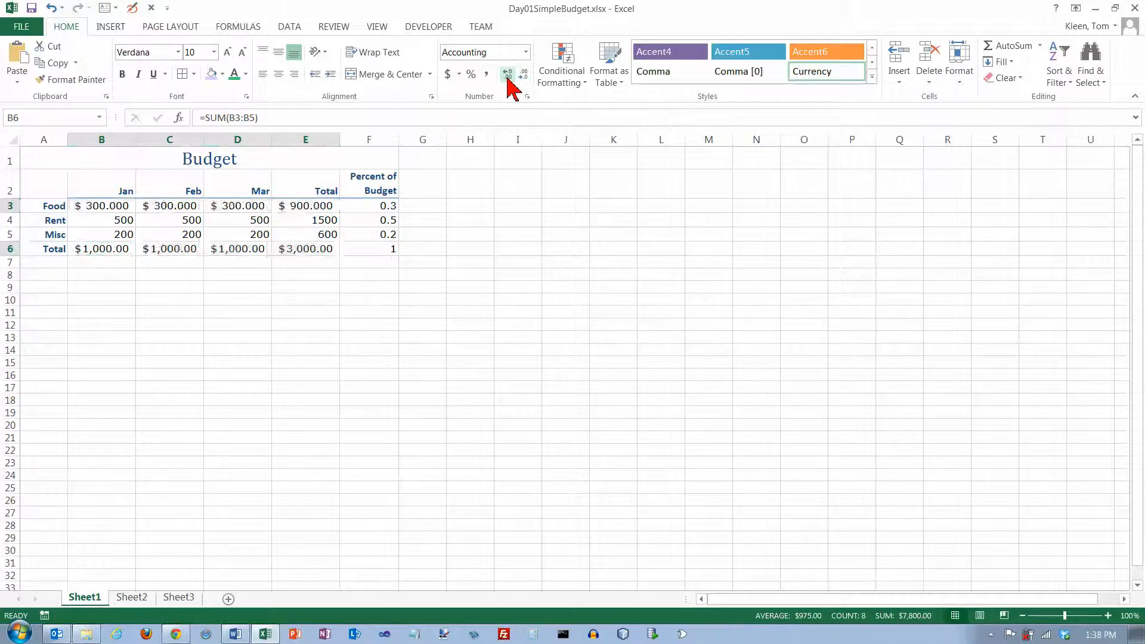
left_click(509, 76)
left_click(508, 76)
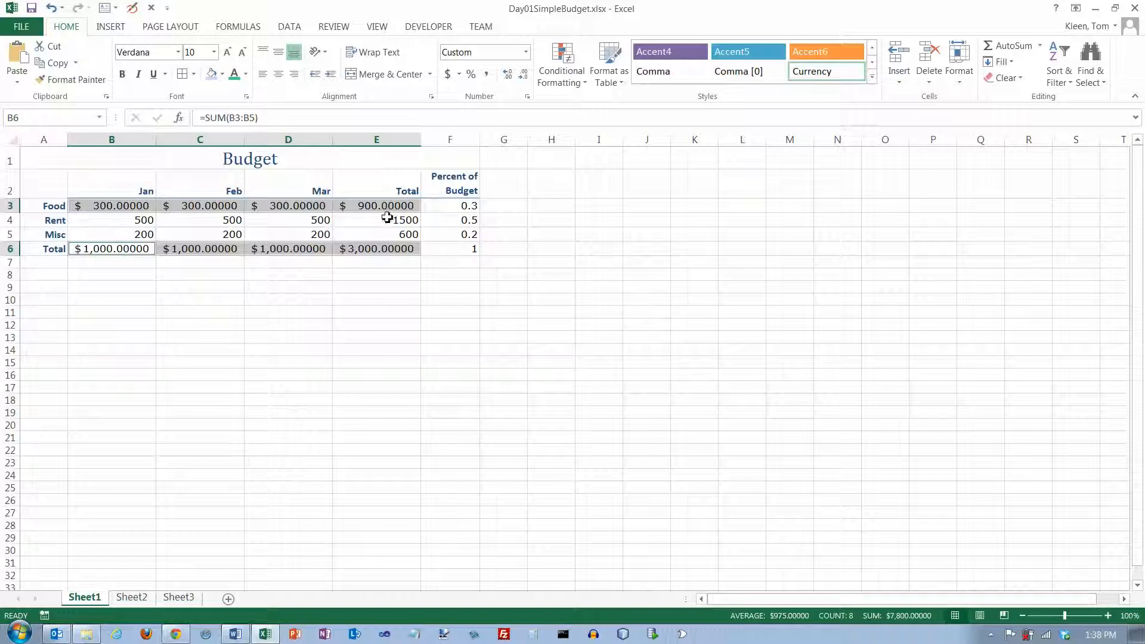
- Decrease the decimal places of the Food and Total rows to zero
left_click(524, 76)
left_click(523, 76)
left_click(524, 76)
left_click(524, 76)
left_click(524, 75)
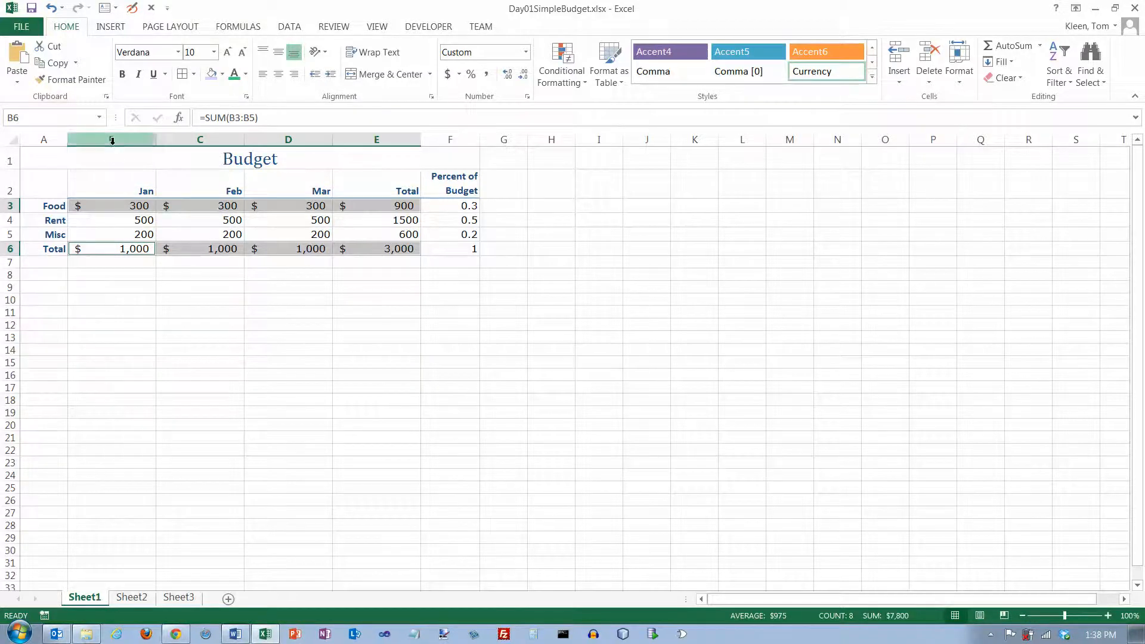
- Select columns B through E and resize them to a narrower equal width
left_click_drag(112, 140, 422, 139)
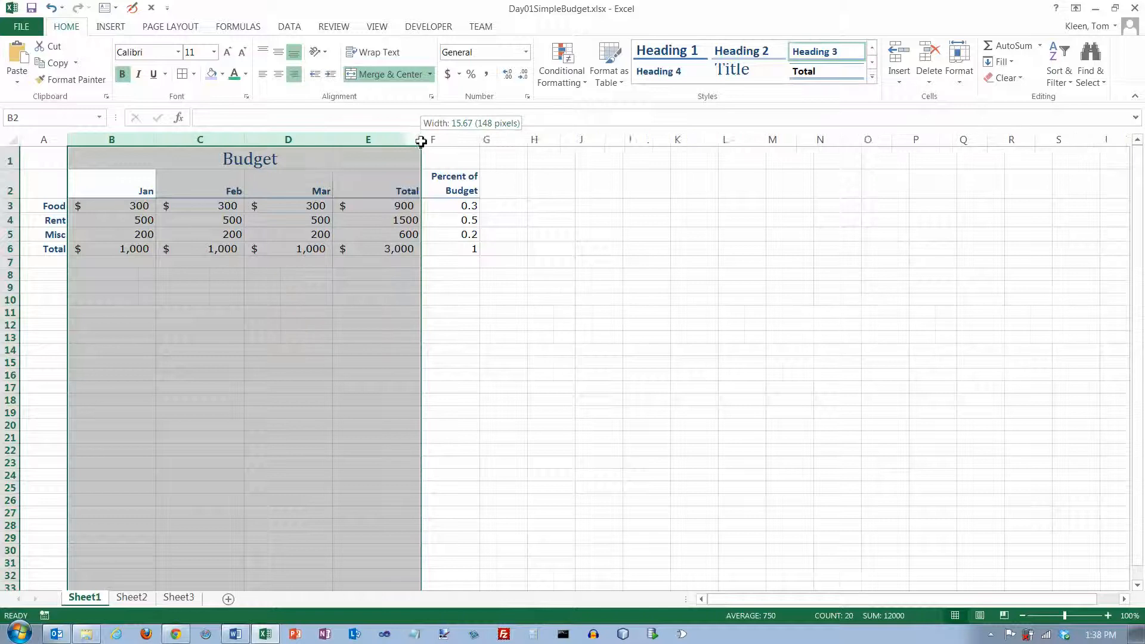
double_click(418, 140)
left_click(422, 140)
left_click_drag(116, 140, 359, 139)
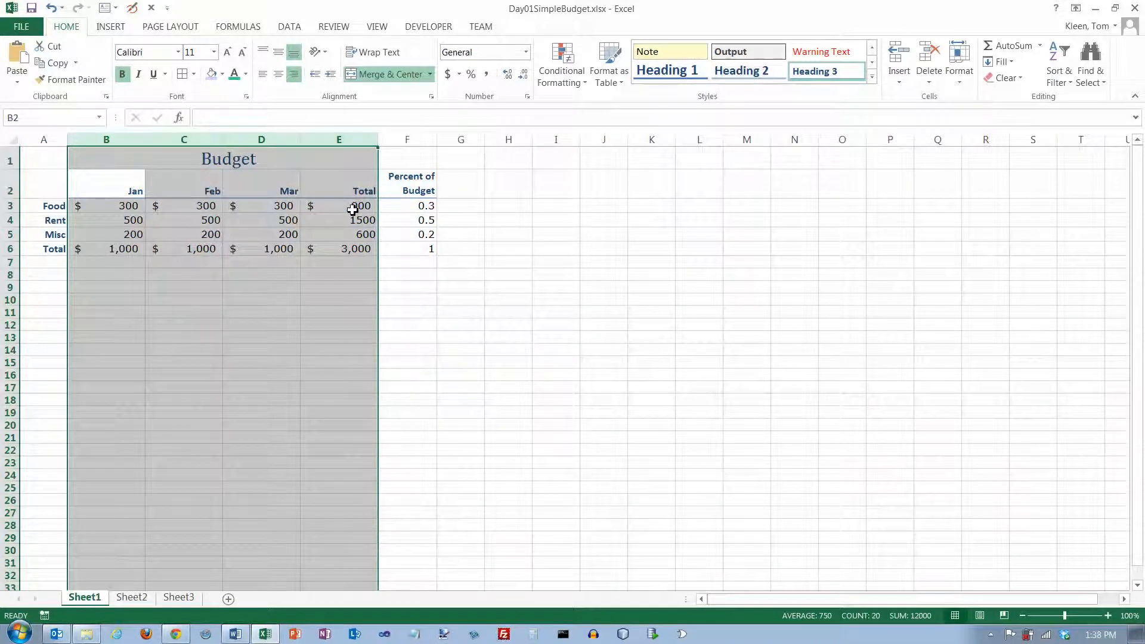
- Apply Comma style with no decimal places to the Rent and Misc rows, cells B4:E5
left_click(351, 209)
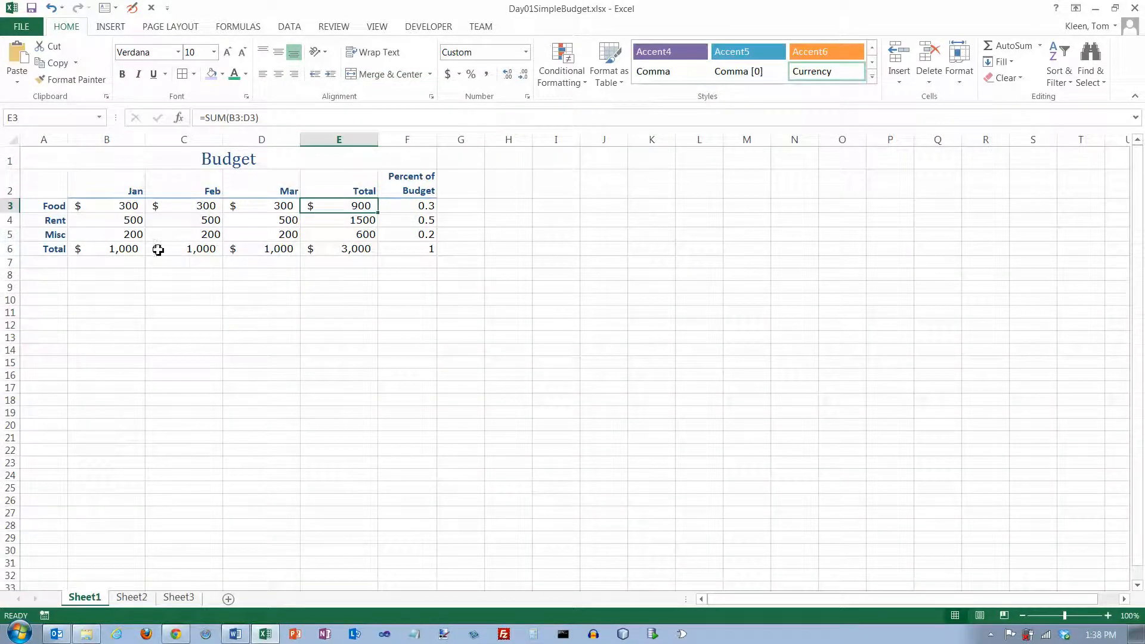
left_click(135, 221)
left_click_drag(135, 221, 334, 232)
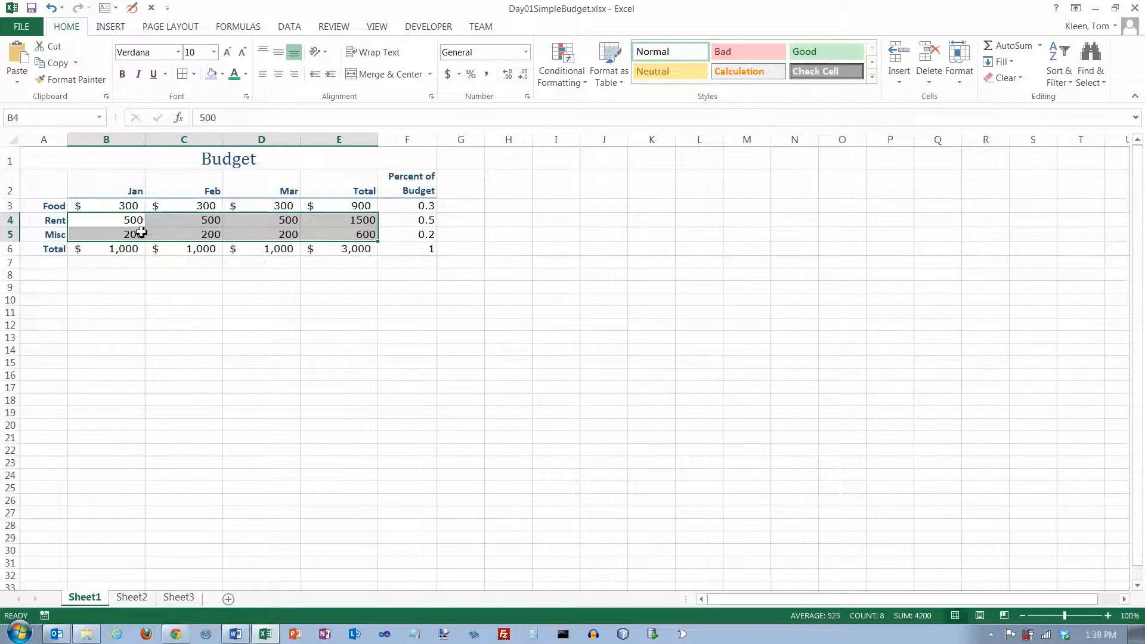
left_click(130, 207)
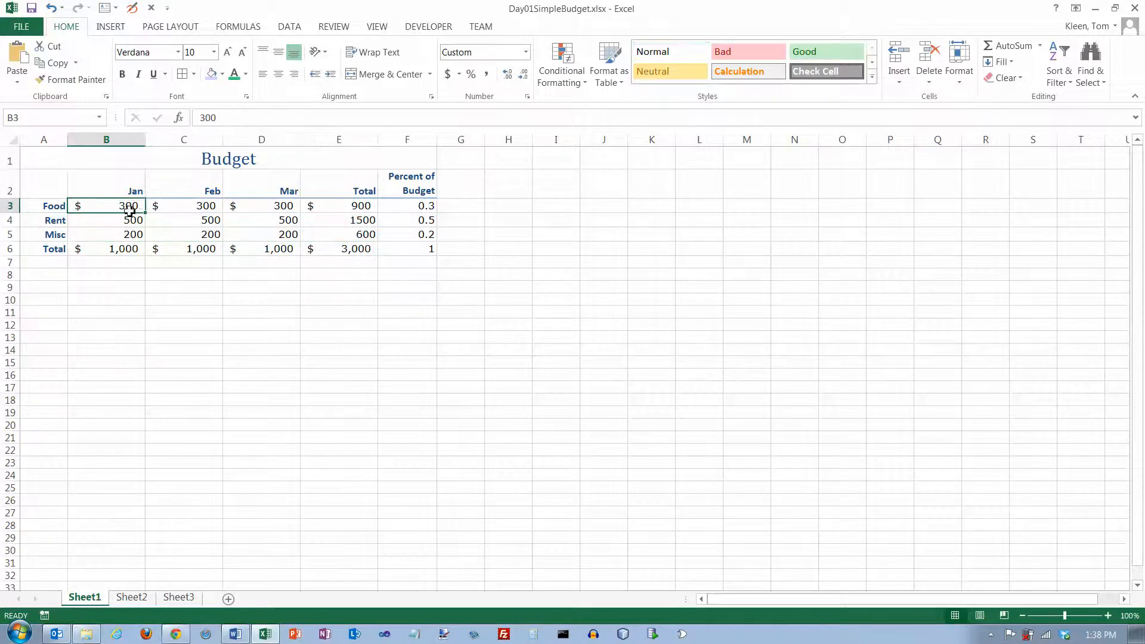
left_click_drag(132, 208, 358, 212)
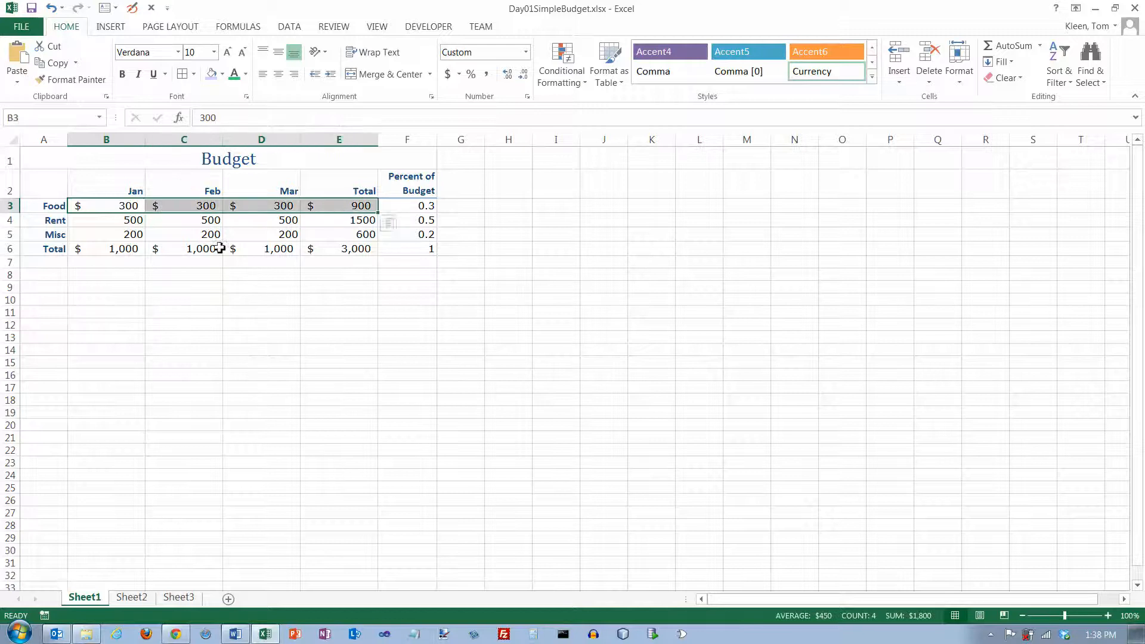
left_click(137, 249)
left_click_drag(191, 250, 370, 249)
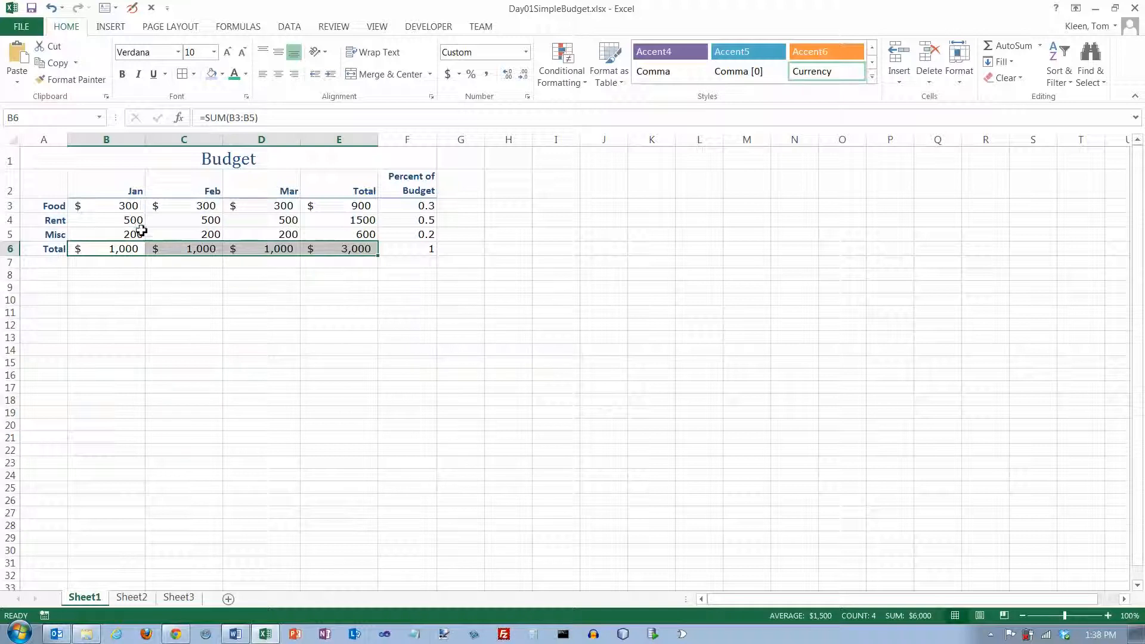
left_click_drag(136, 222, 324, 230)
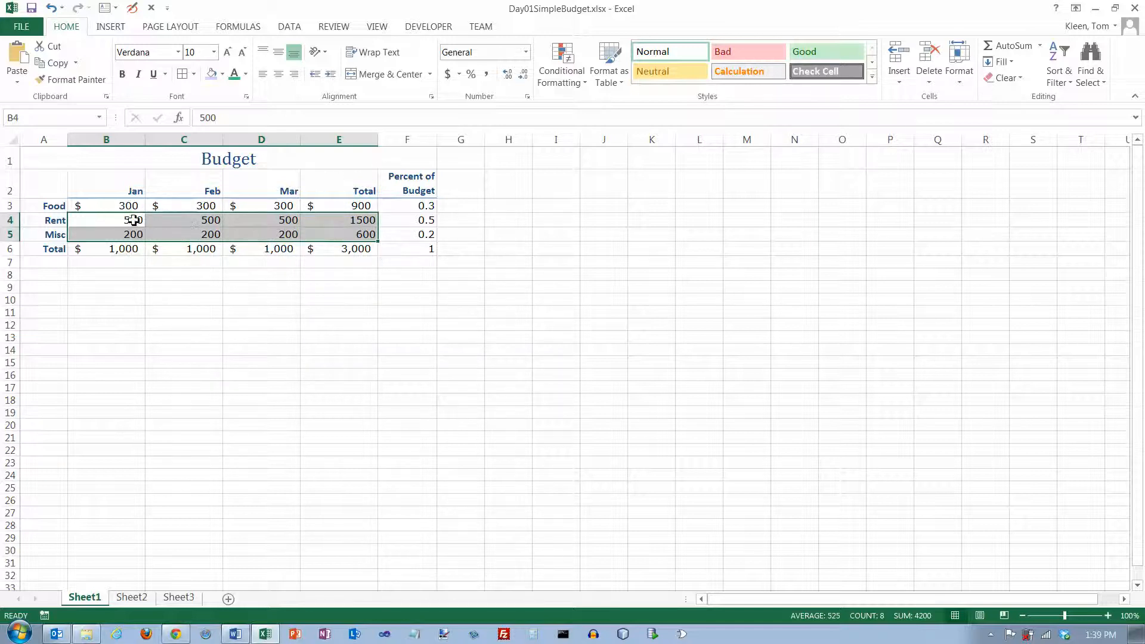
left_click(488, 75)
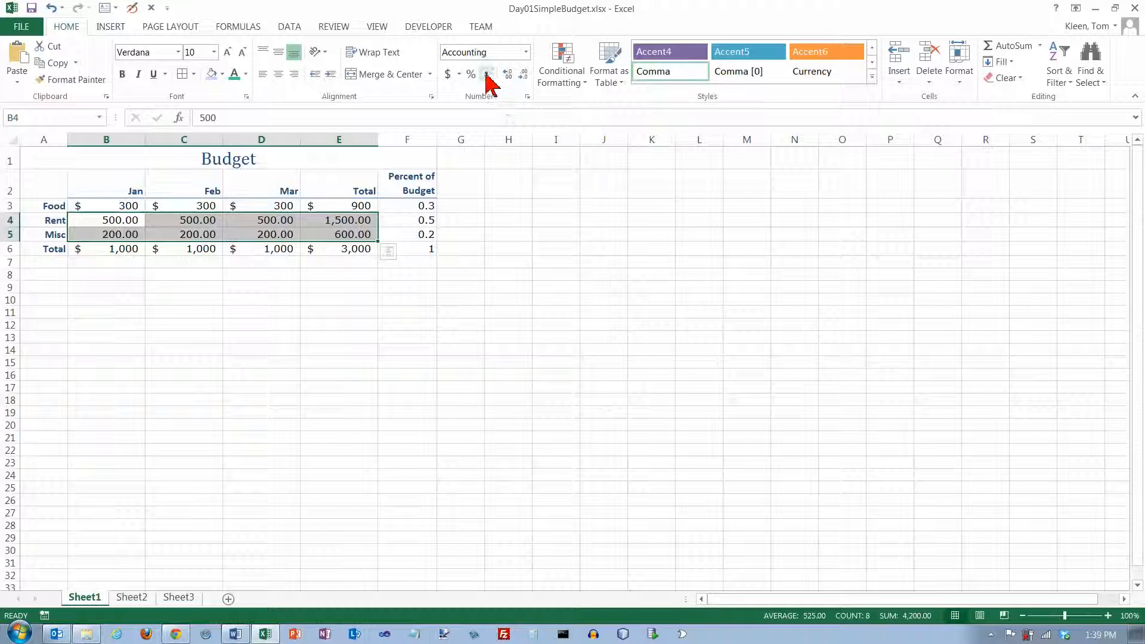
left_click(523, 74)
left_click(523, 75)
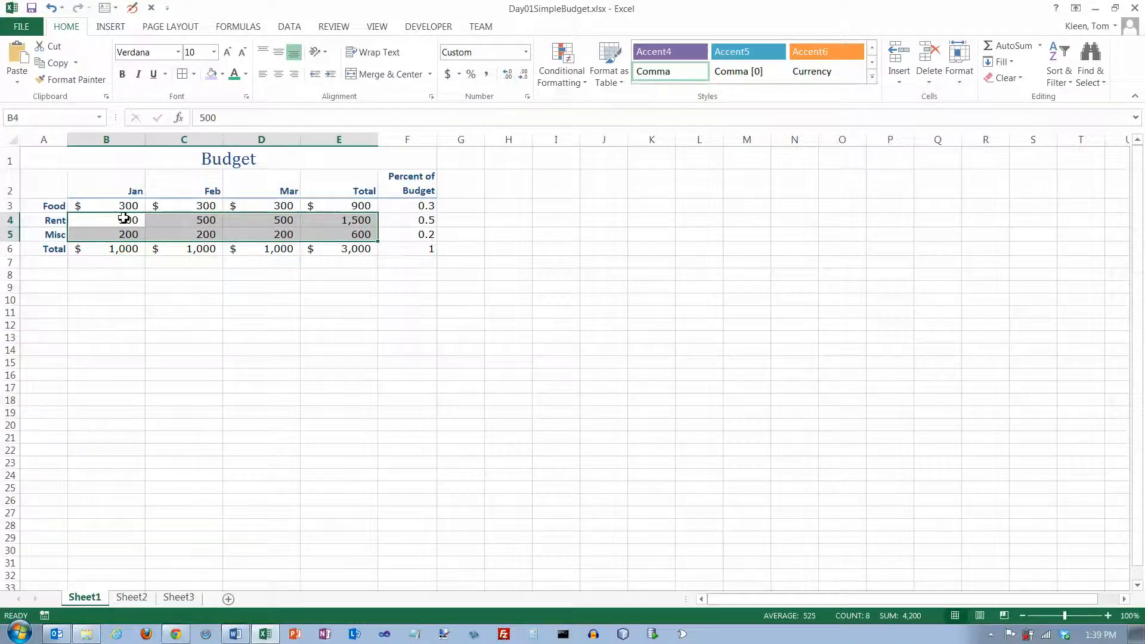
- Apply Percent style to the Percent of Budget cells F3:F6
left_click(344, 220)
left_click_drag(351, 220, 136, 235)
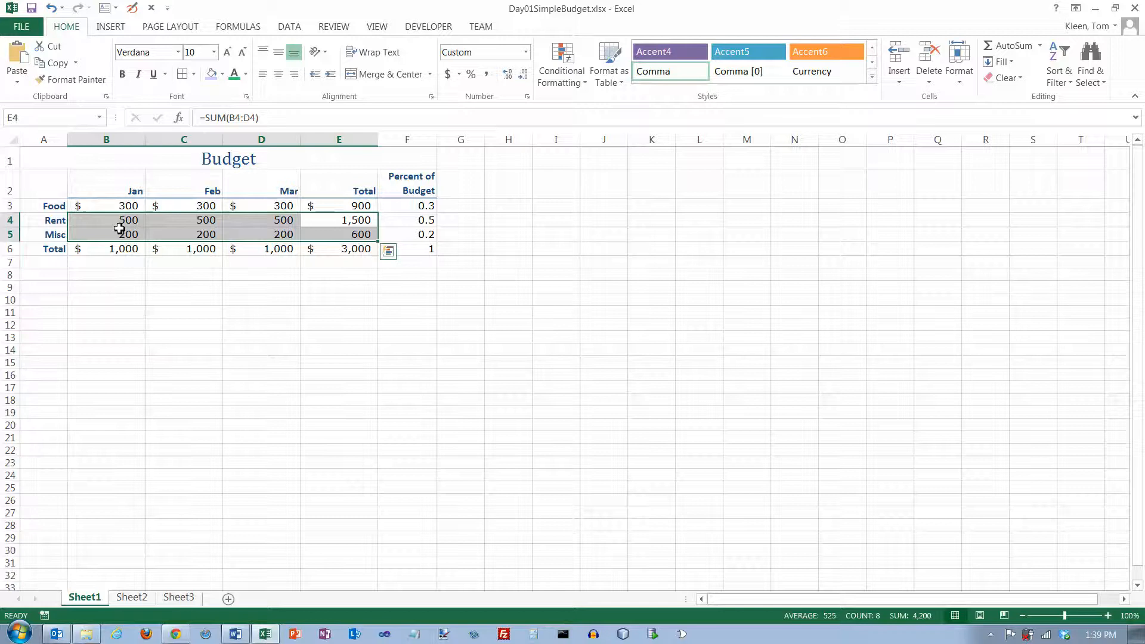
left_click(120, 223)
left_click_drag(405, 206, 410, 246)
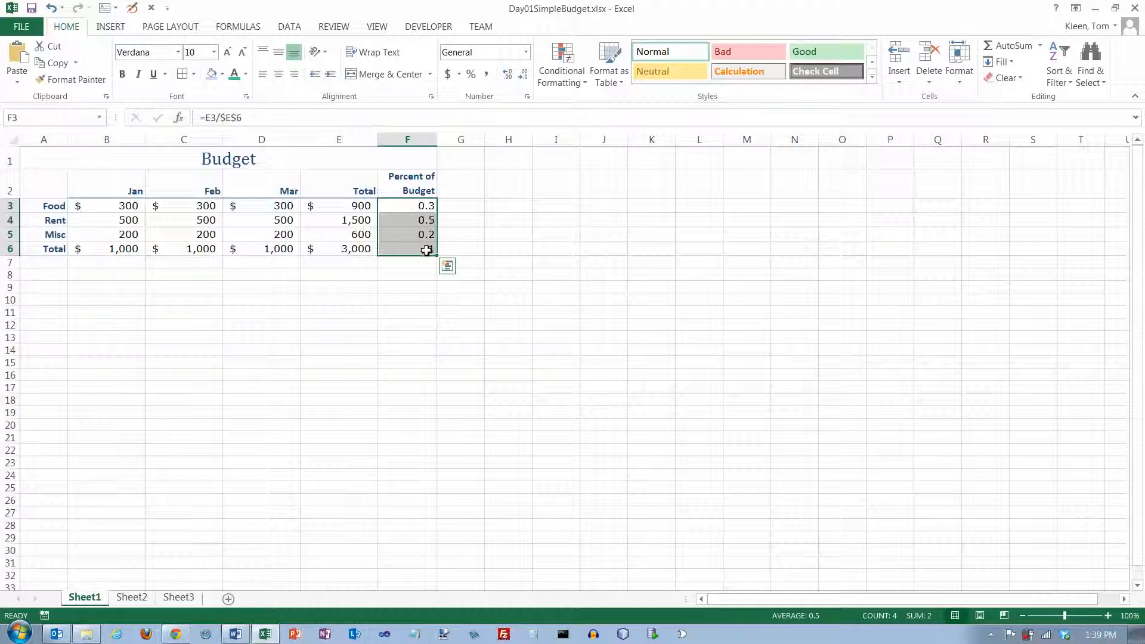
left_click(471, 74)
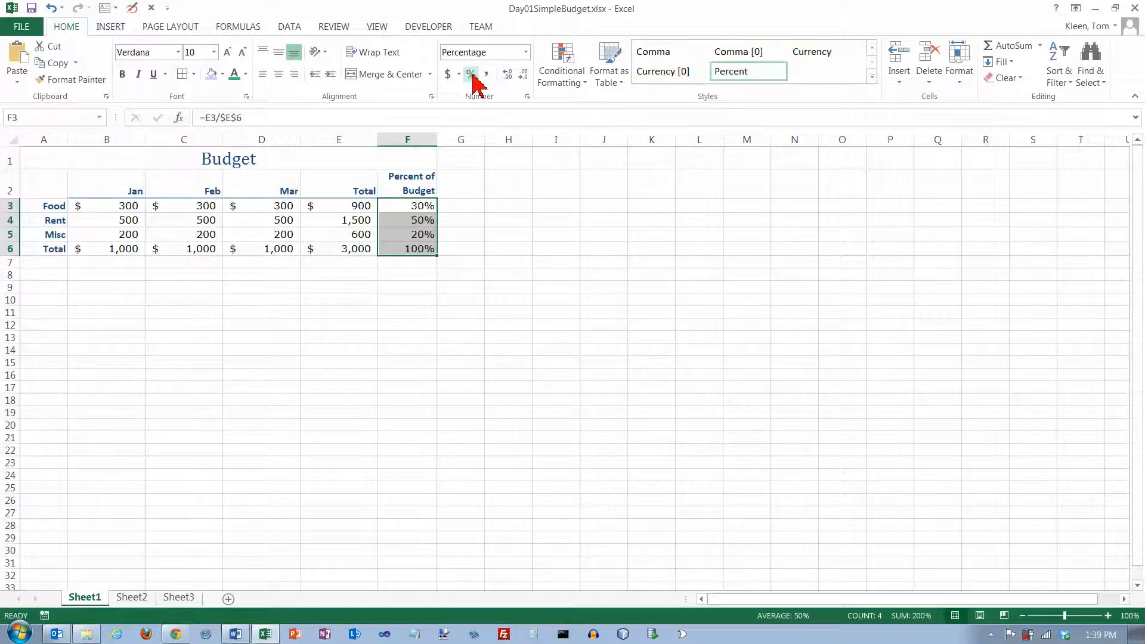
- Inspect the formulas of the percentage cells F3 through F6 one by one
left_click(420, 210)
left_click(417, 221)
left_click(417, 236)
left_click(416, 249)
left_click(417, 208)
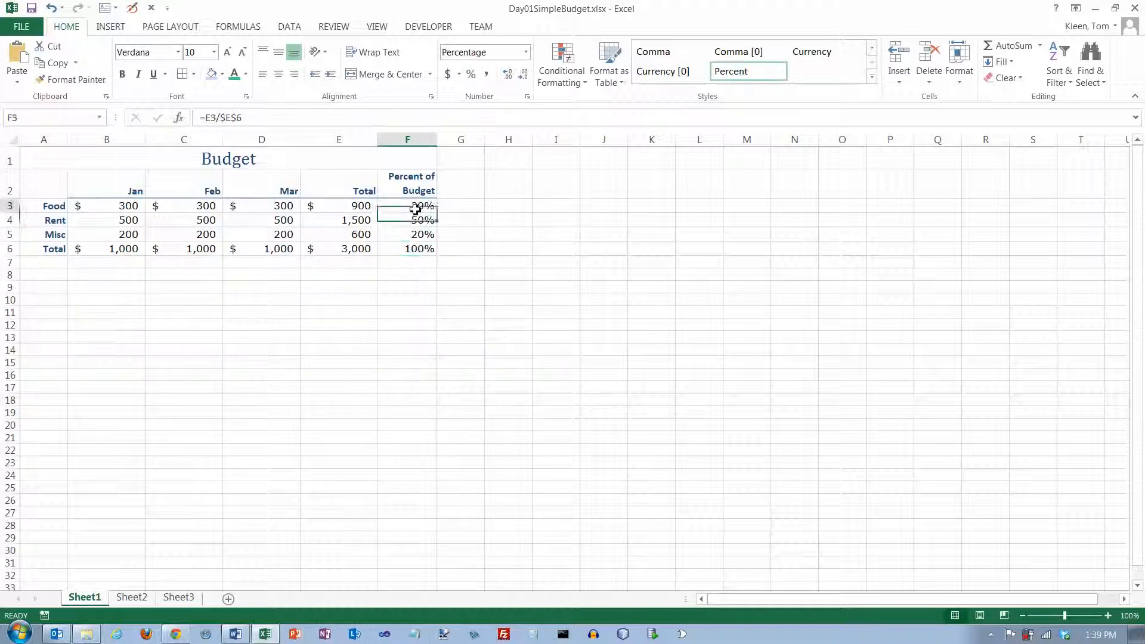
left_click(416, 223)
left_click(411, 238)
left_click(409, 249)
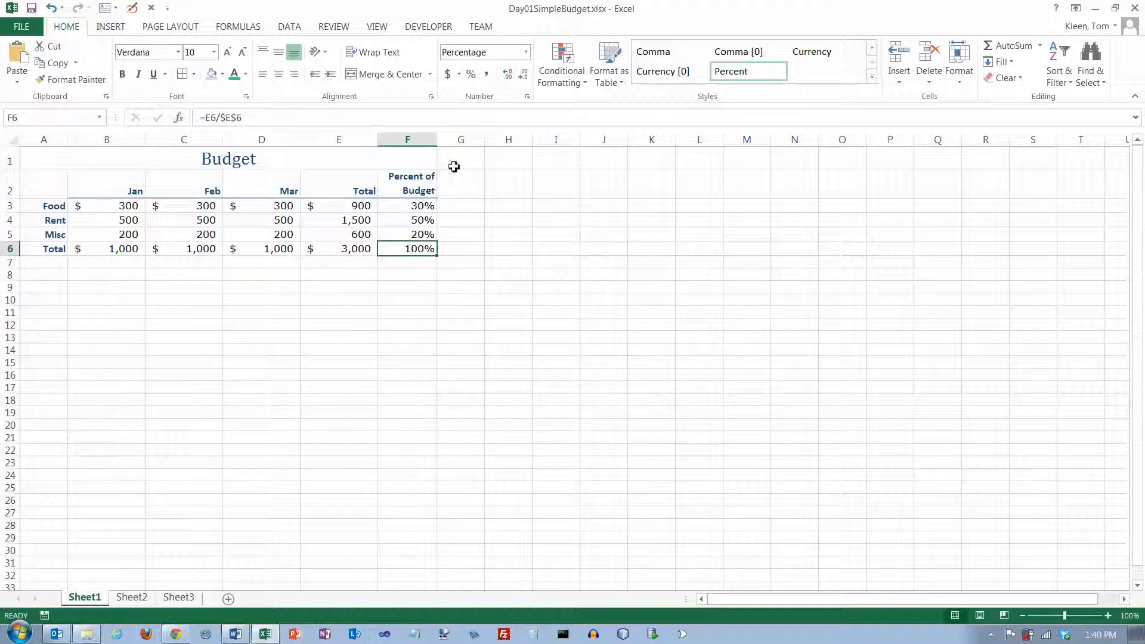
- Try the General number format on the table values B3:F6, then undo it
left_click(525, 52)
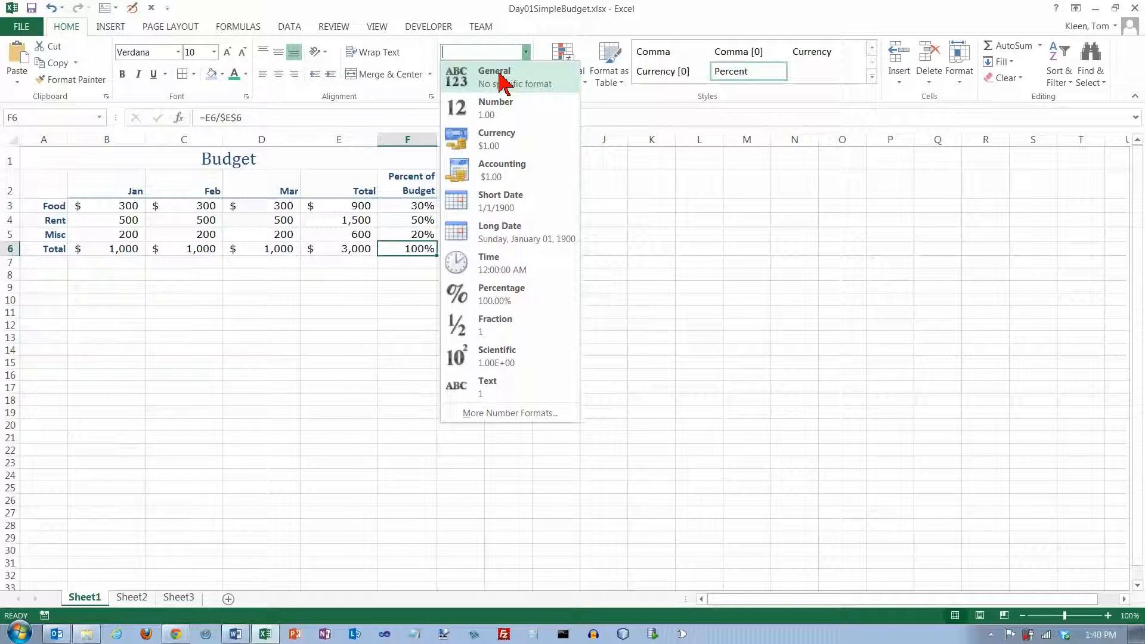
left_click(525, 52)
mouse_move(96, 211)
left_mouse_down()
mouse_move(228, 243)
mouse_move(420, 249)
left_mouse_up()
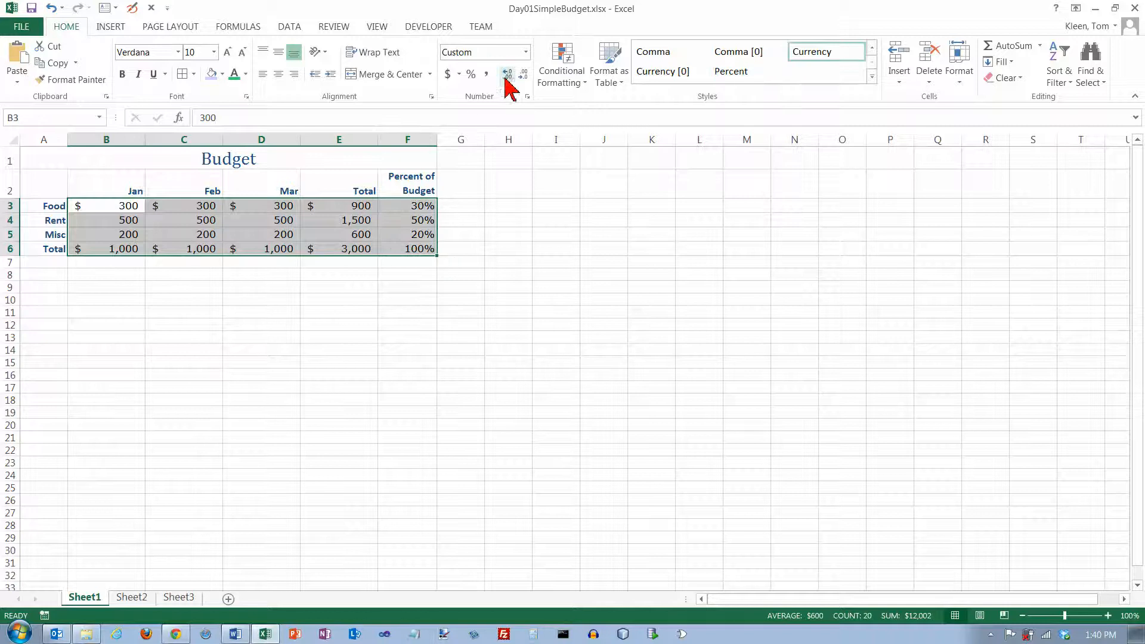
left_click(525, 52)
left_click(505, 79)
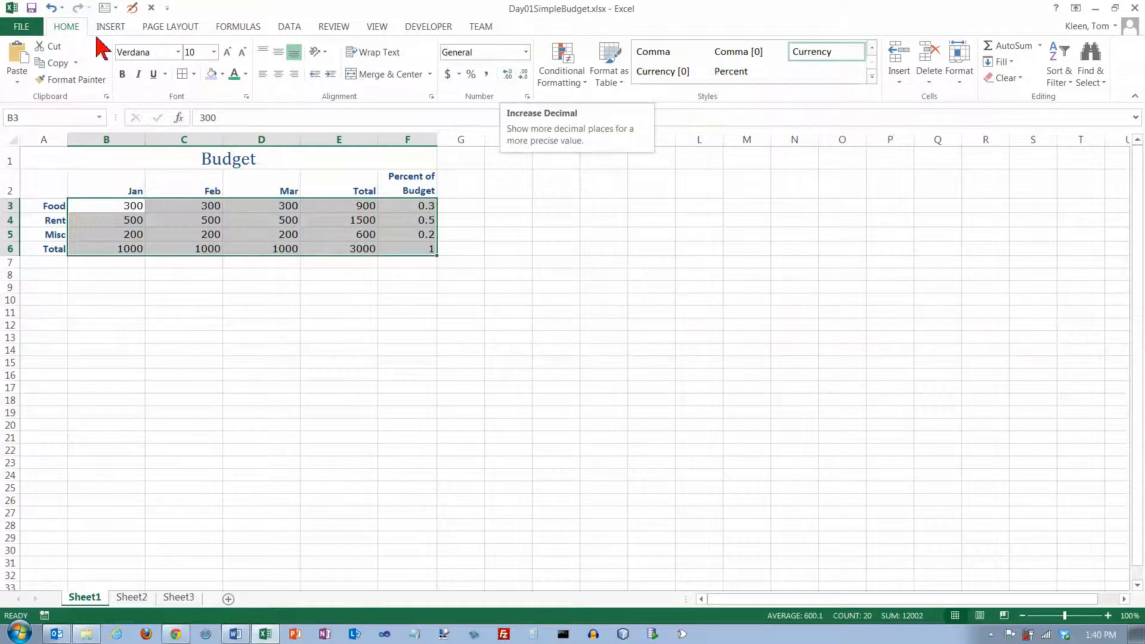
left_click(52, 8)
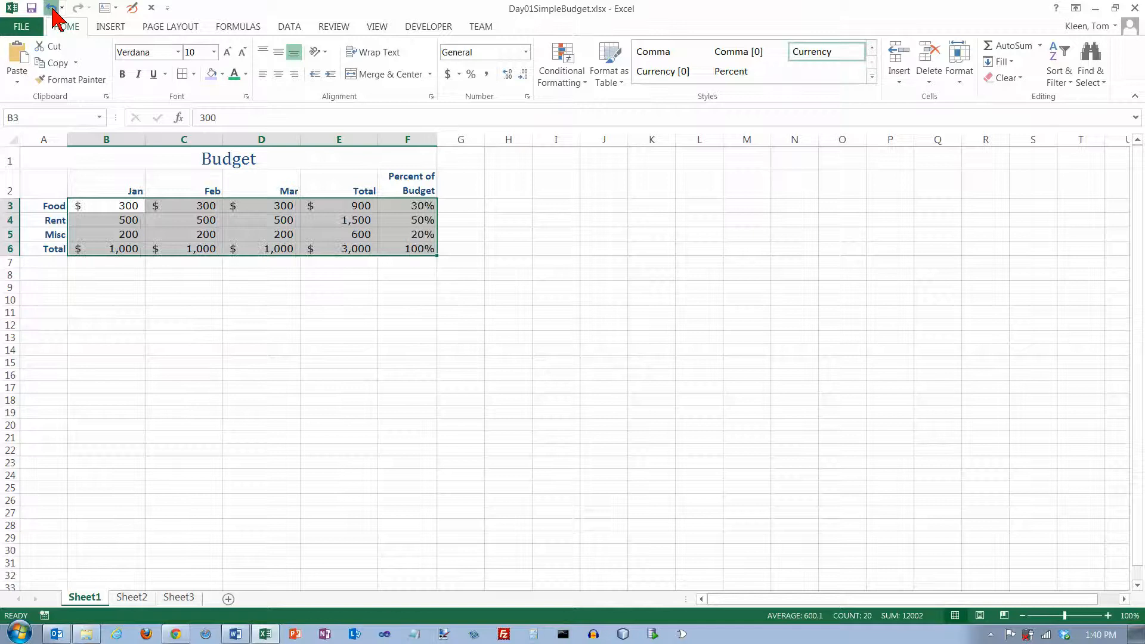
- Apply the Number format to the table values, then undo it
left_click(526, 54)
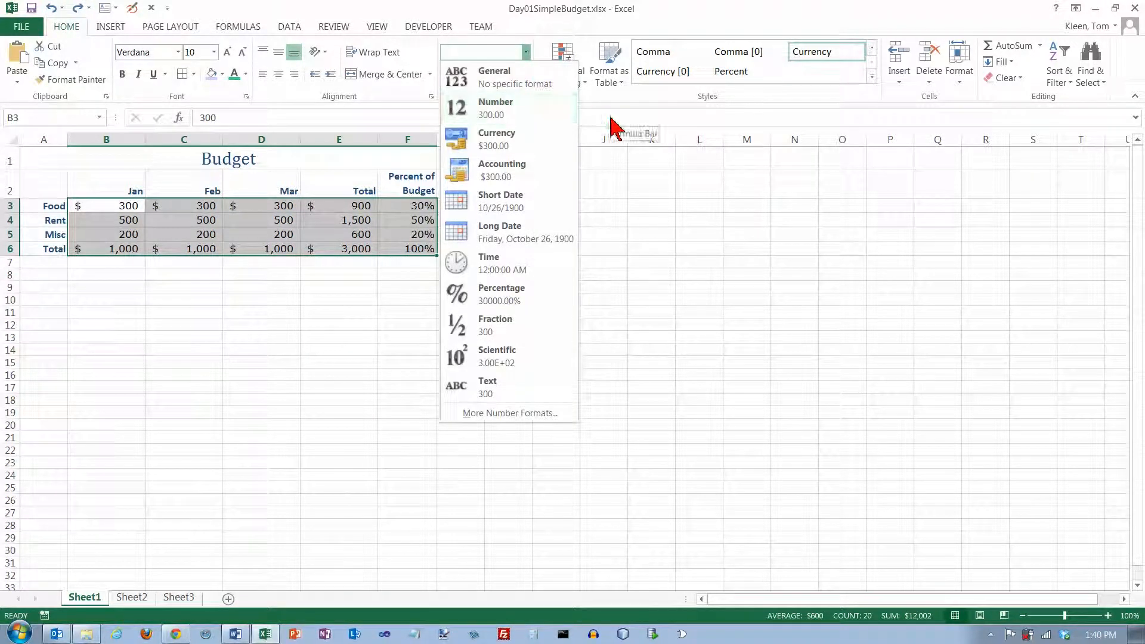
left_click(506, 108)
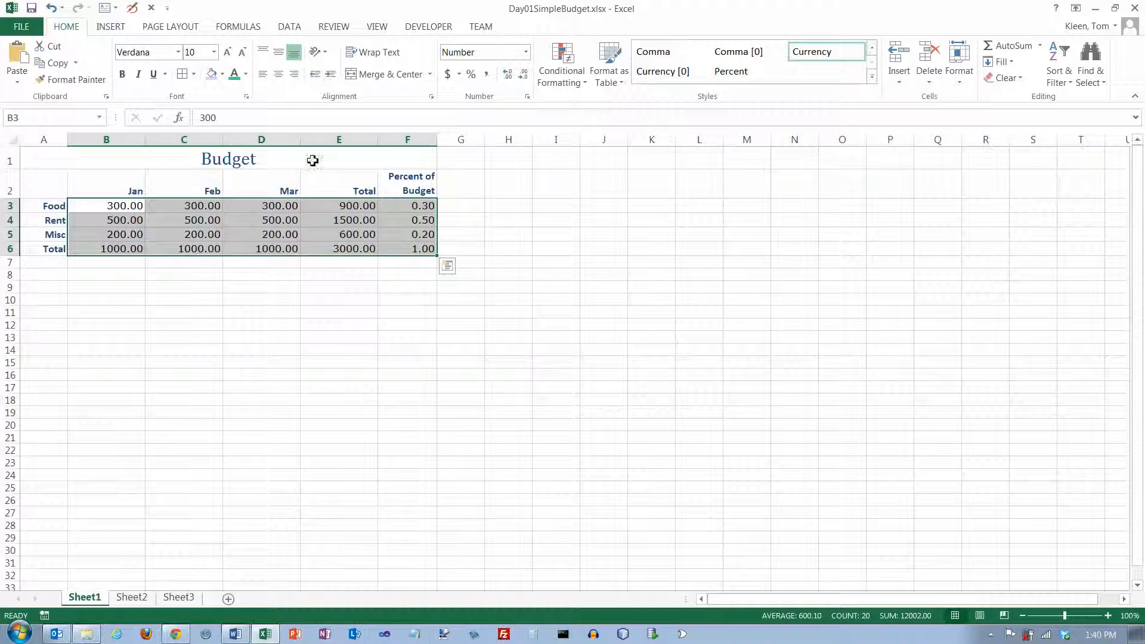
left_click(51, 9)
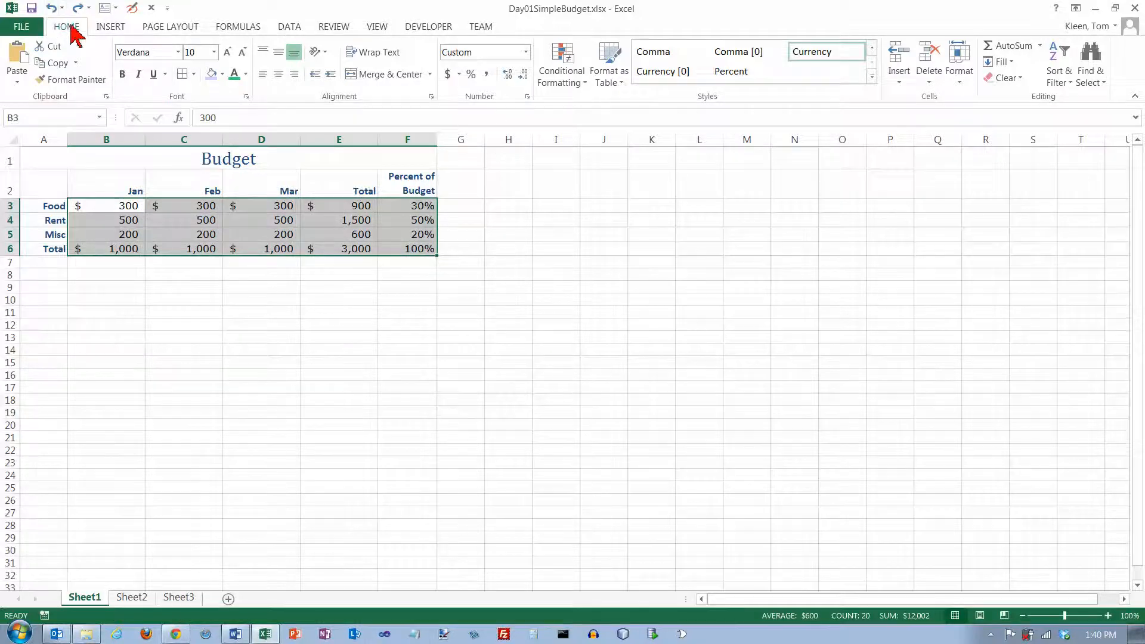
- Apply the Currency number format to all table values B3:F6
left_click(526, 52)
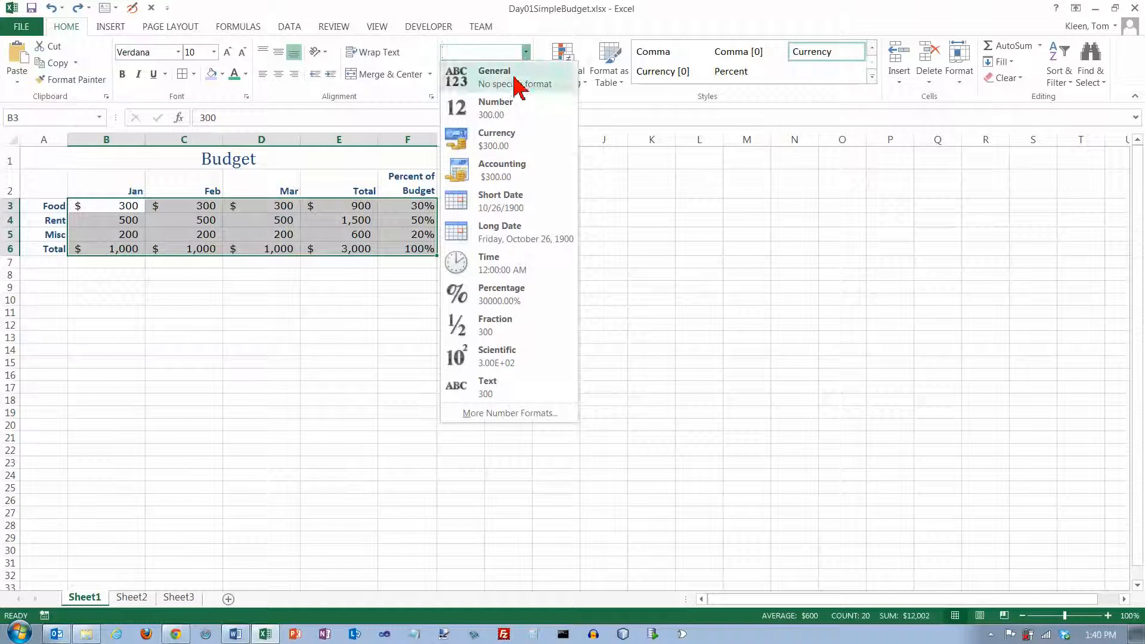
left_click(506, 145)
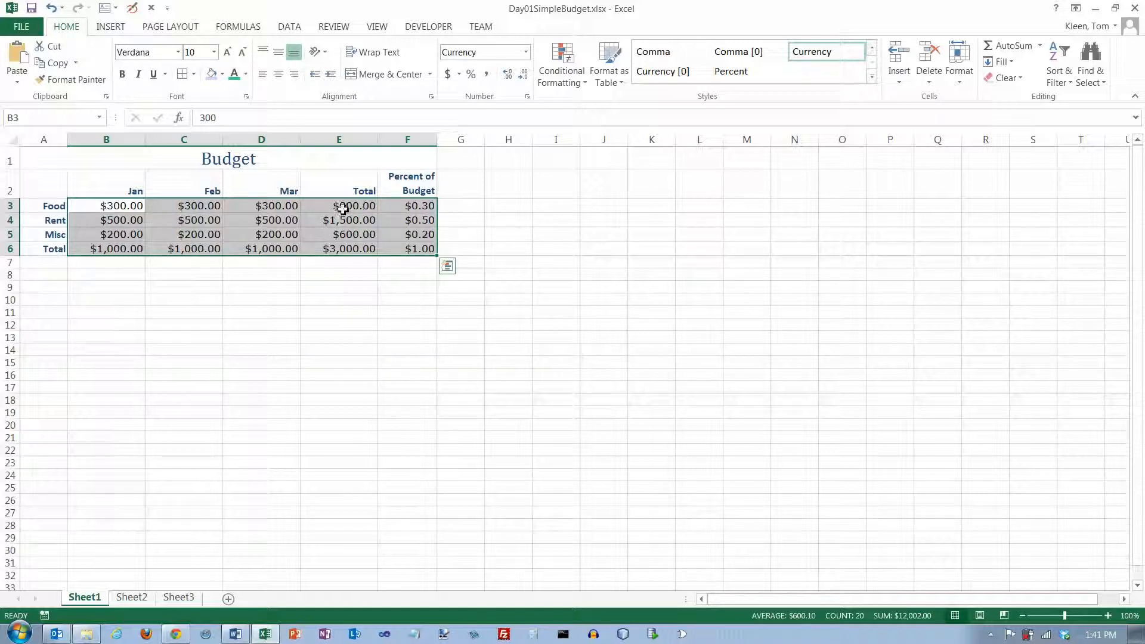
- Apply the Accounting number format to the table values B3:F6
left_click(526, 53)
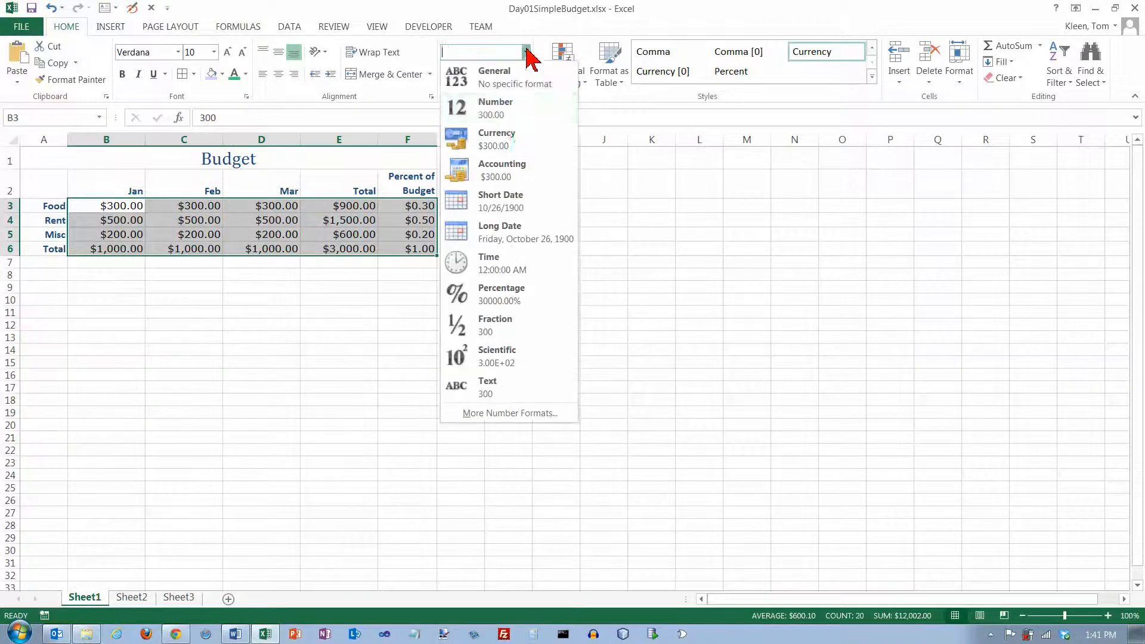
left_click(513, 179)
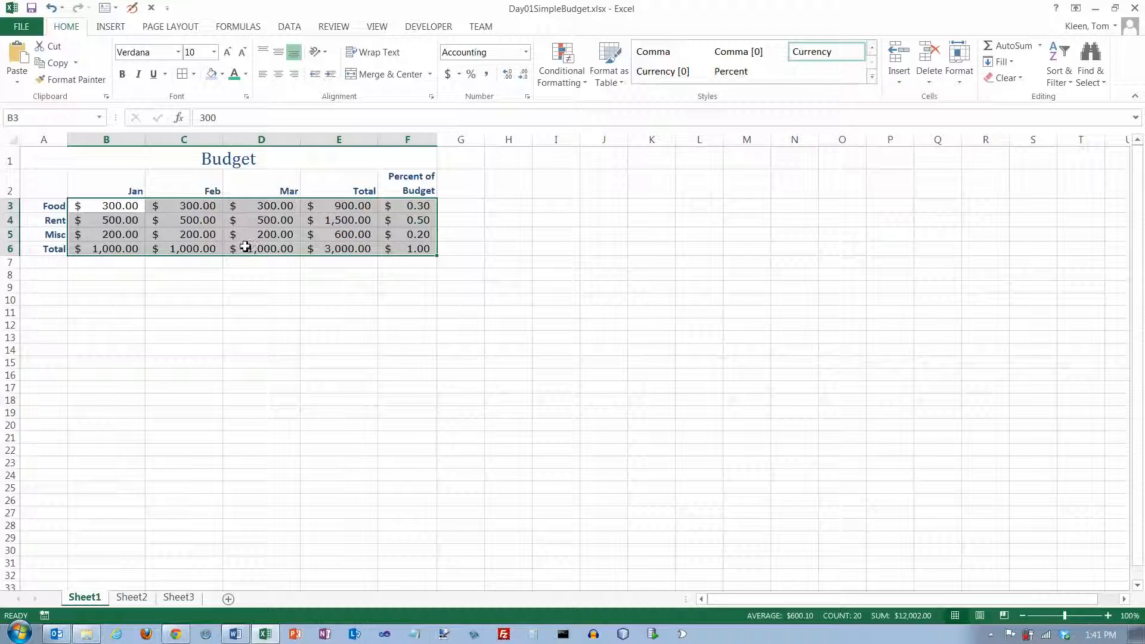
left_click(527, 52)
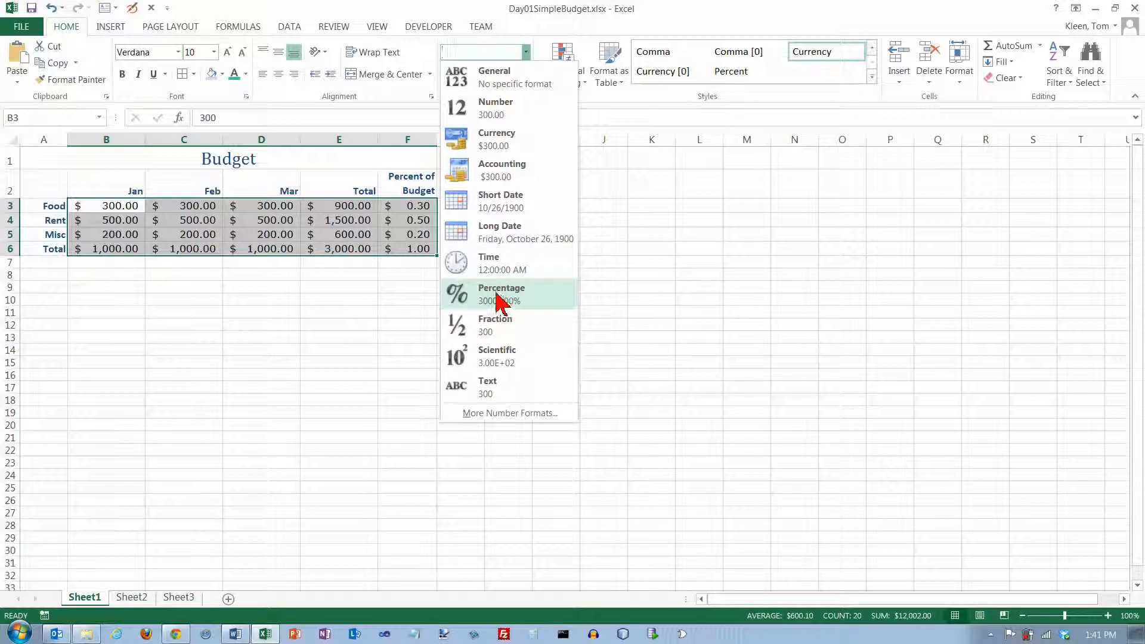
left_click(370, 209)
- Apply the Percentage format to the Percent of Budget cells F3:F6 and reduce them to zero decimal places
left_click_drag(392, 206, 405, 251)
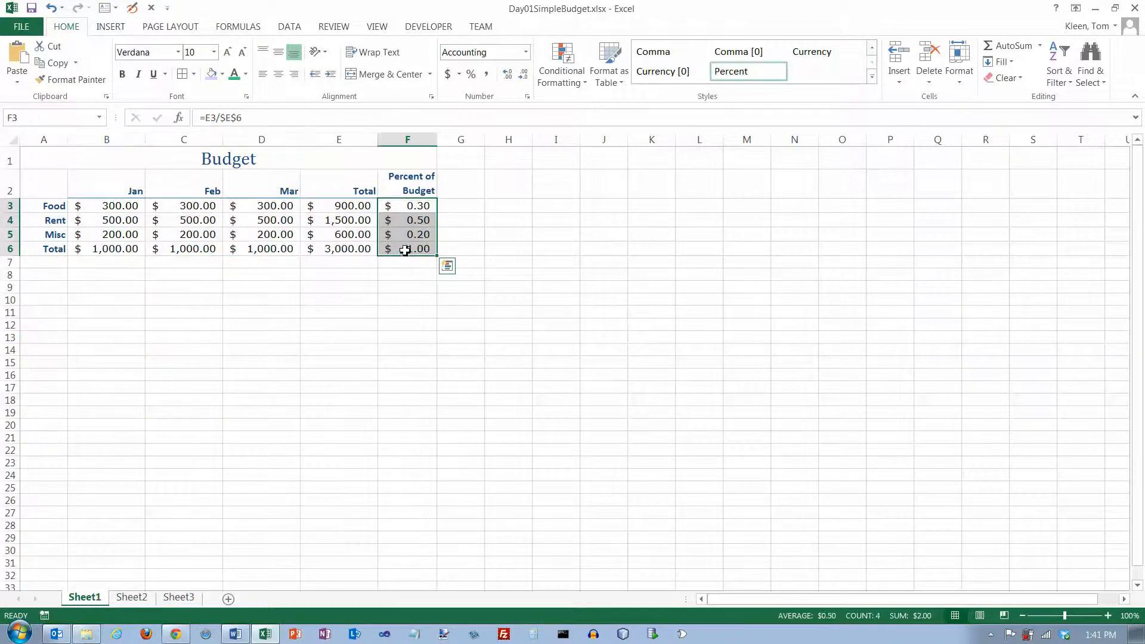
left_click(526, 52)
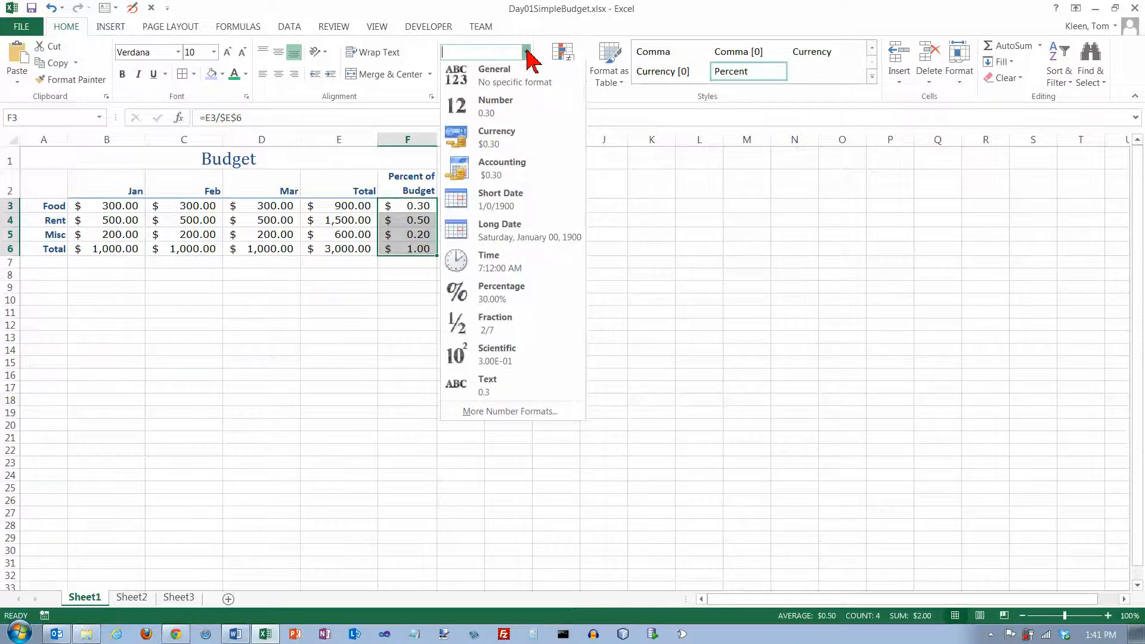
left_click(515, 292)
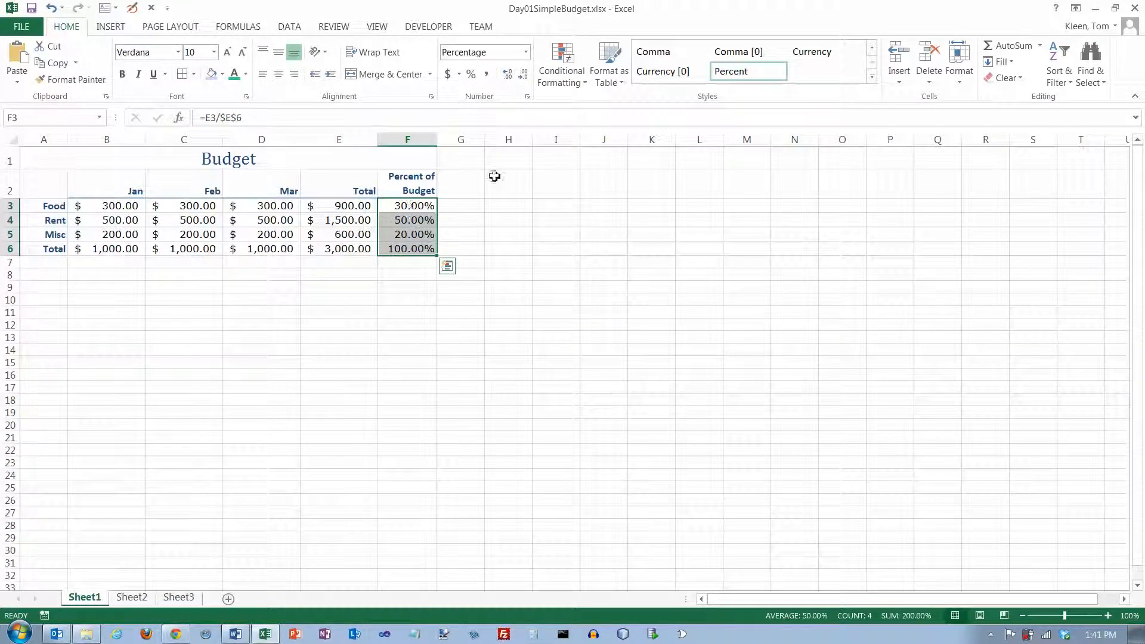
left_click(524, 76)
left_click(524, 75)
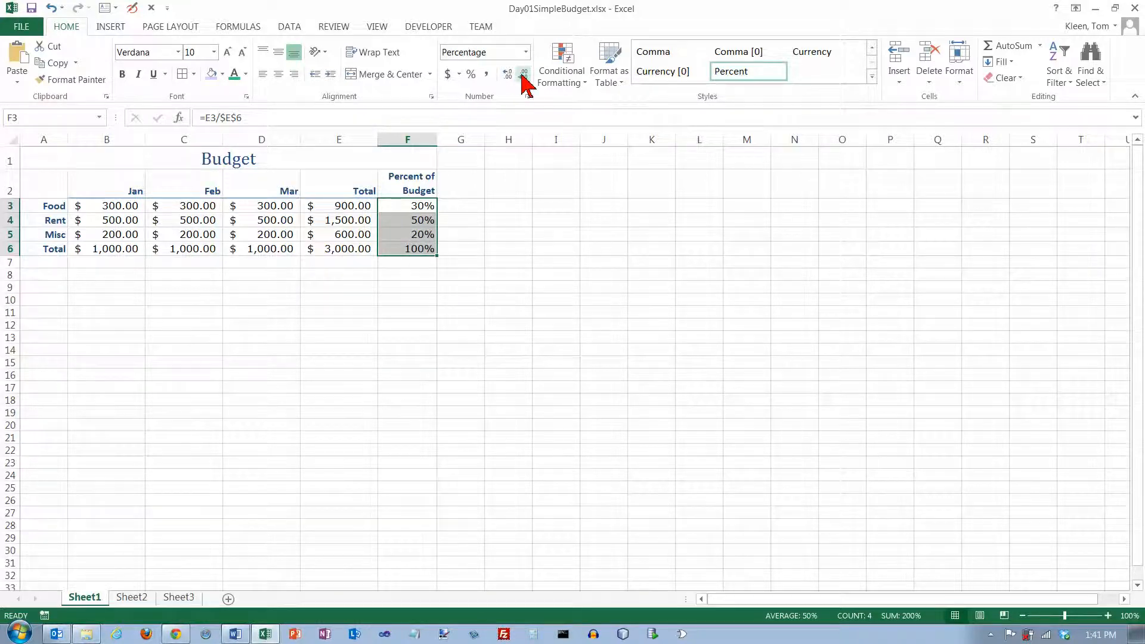
- Review the number format categories in the Format Cells dialog for F3:F6, closing it without changes
left_click(525, 52)
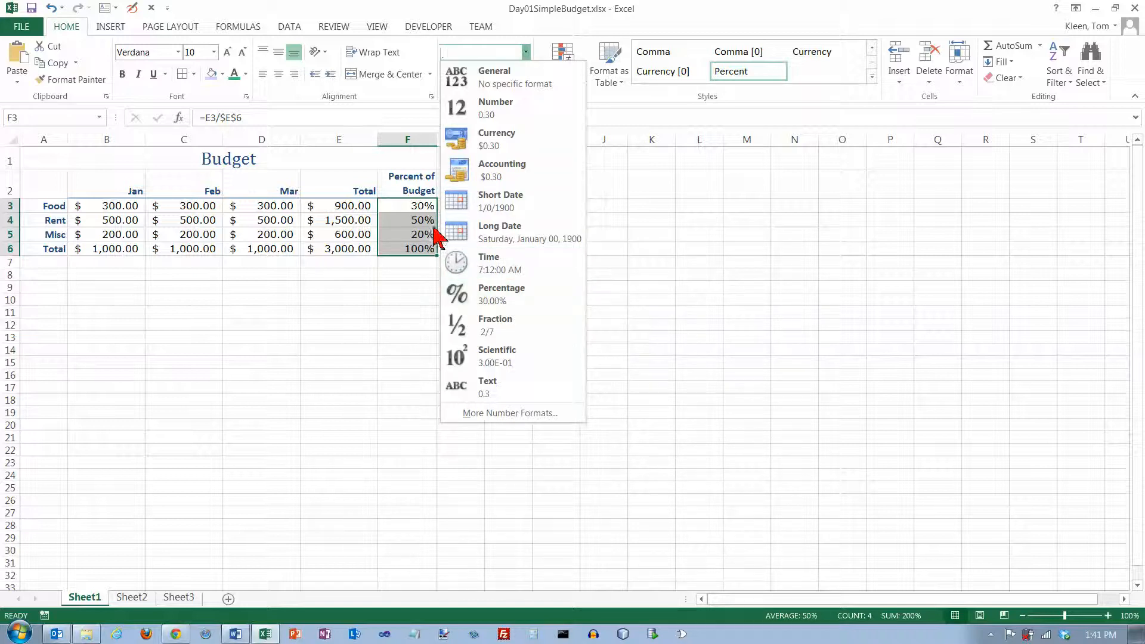
left_click(415, 139)
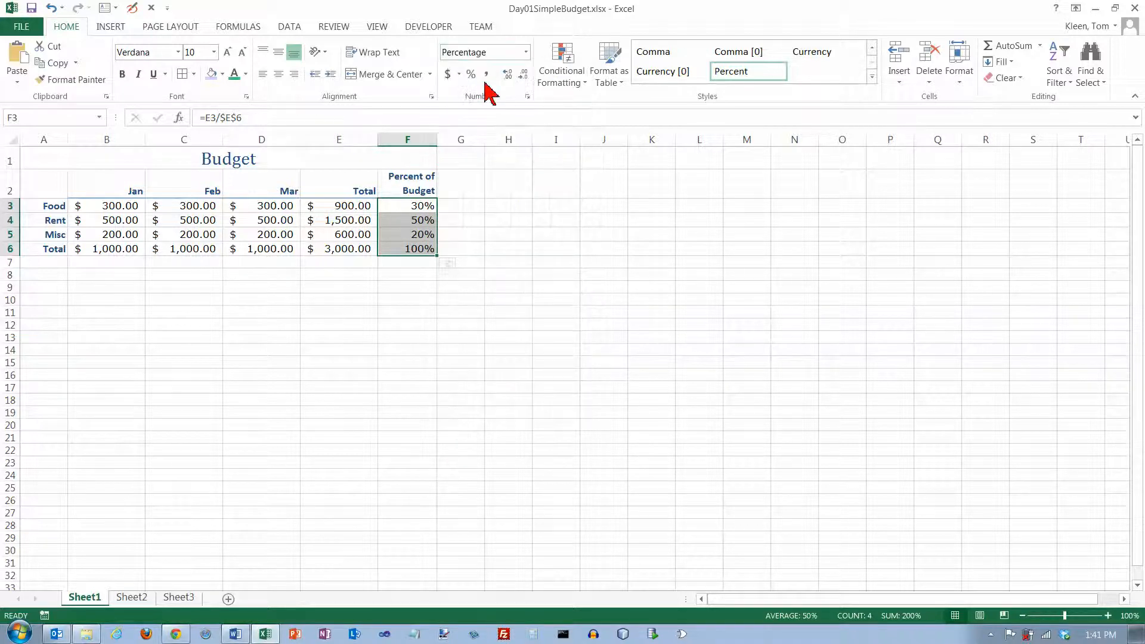
left_click(526, 53)
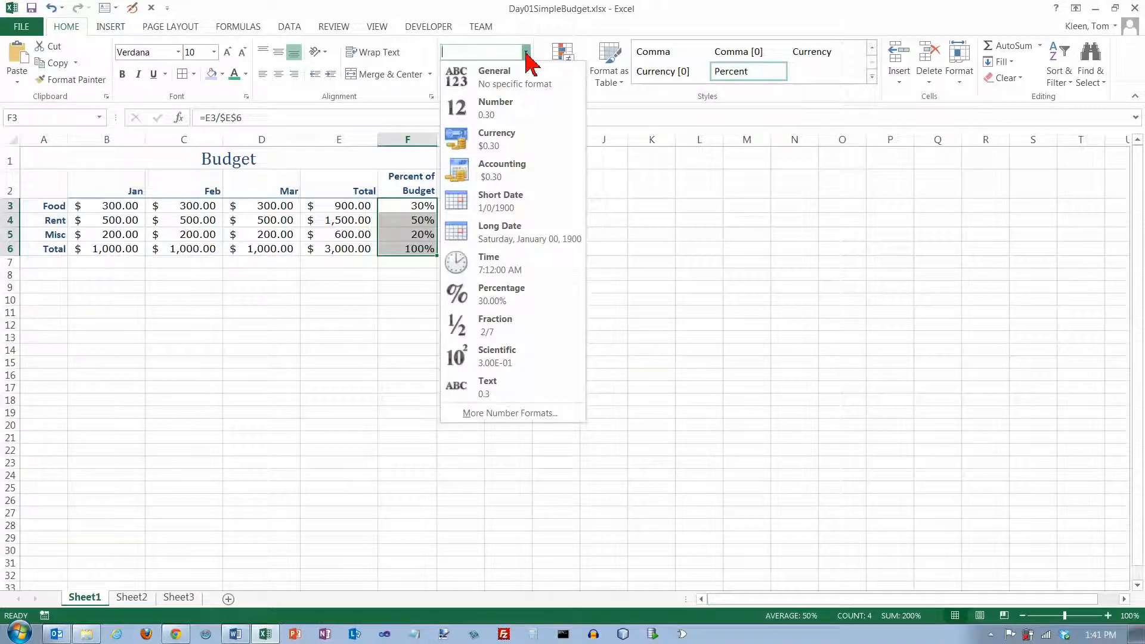
left_click(508, 414)
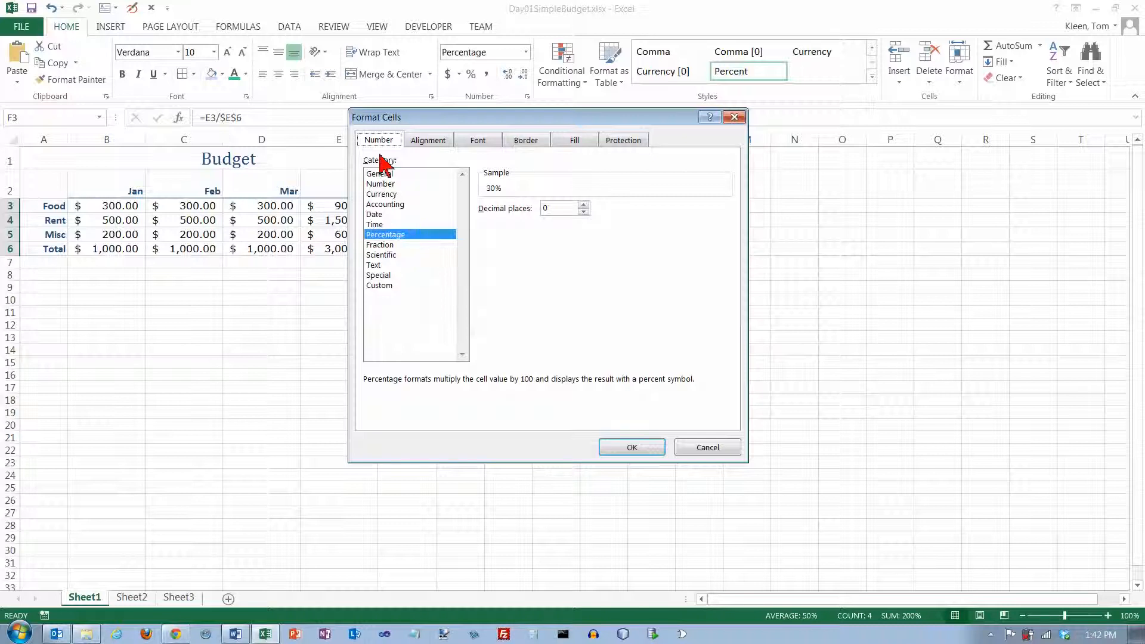
left_click(380, 173)
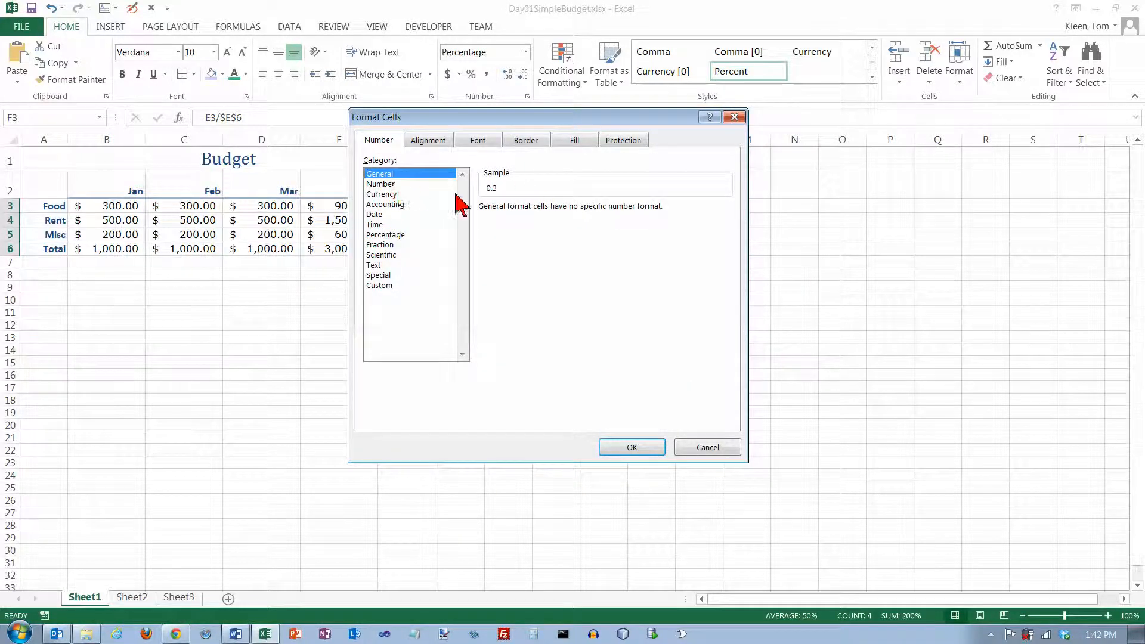
left_click(386, 184)
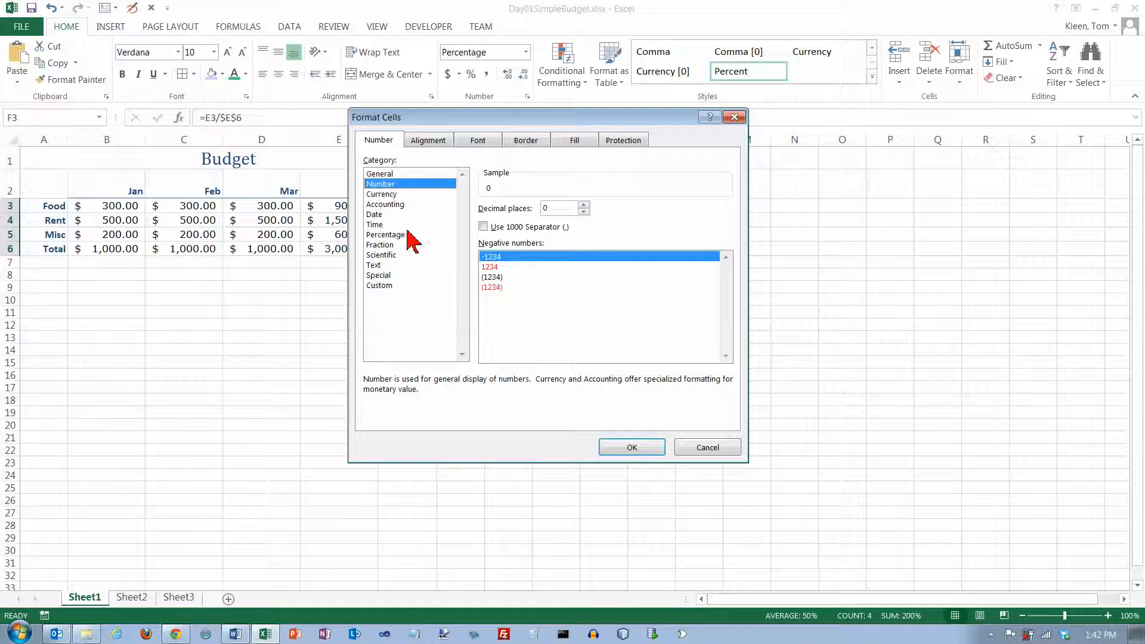
left_click(389, 195)
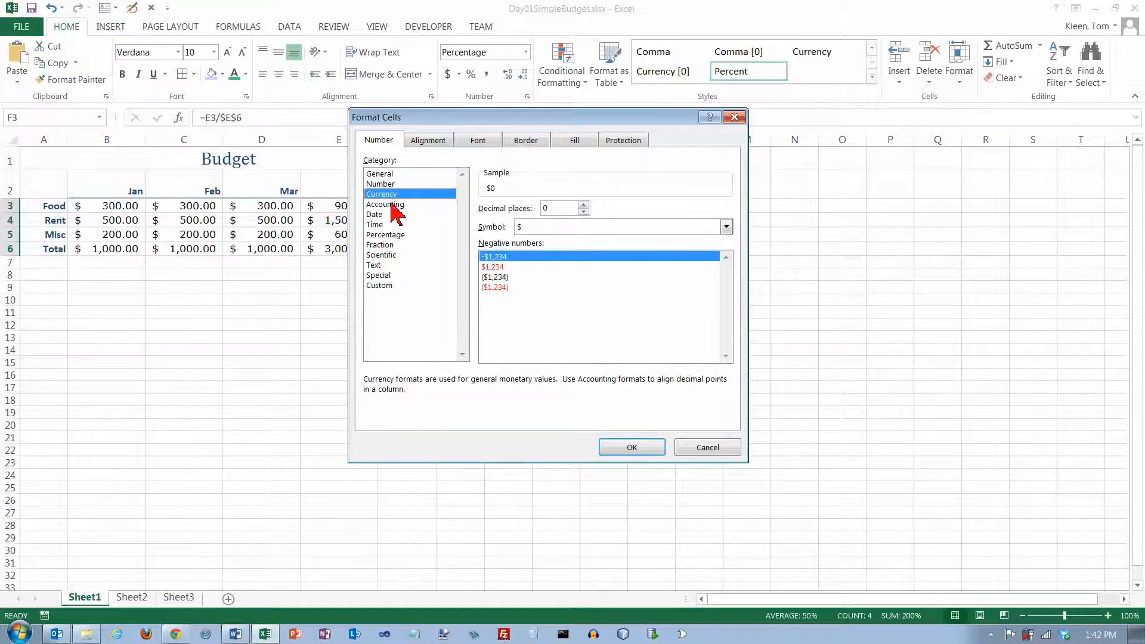
left_click(391, 204)
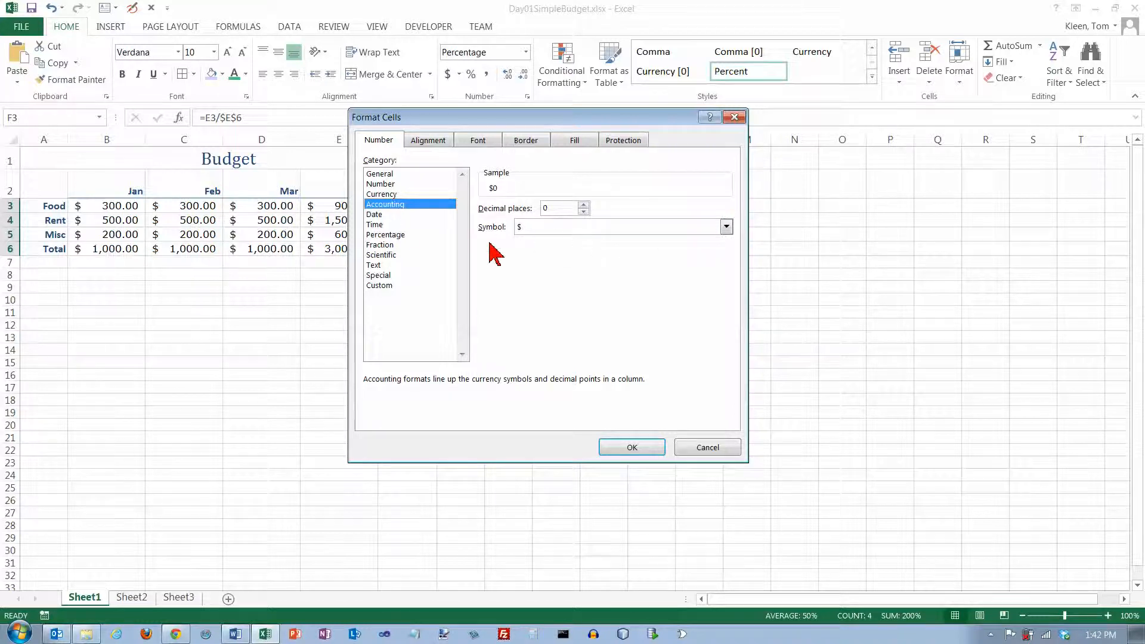
left_click(394, 235)
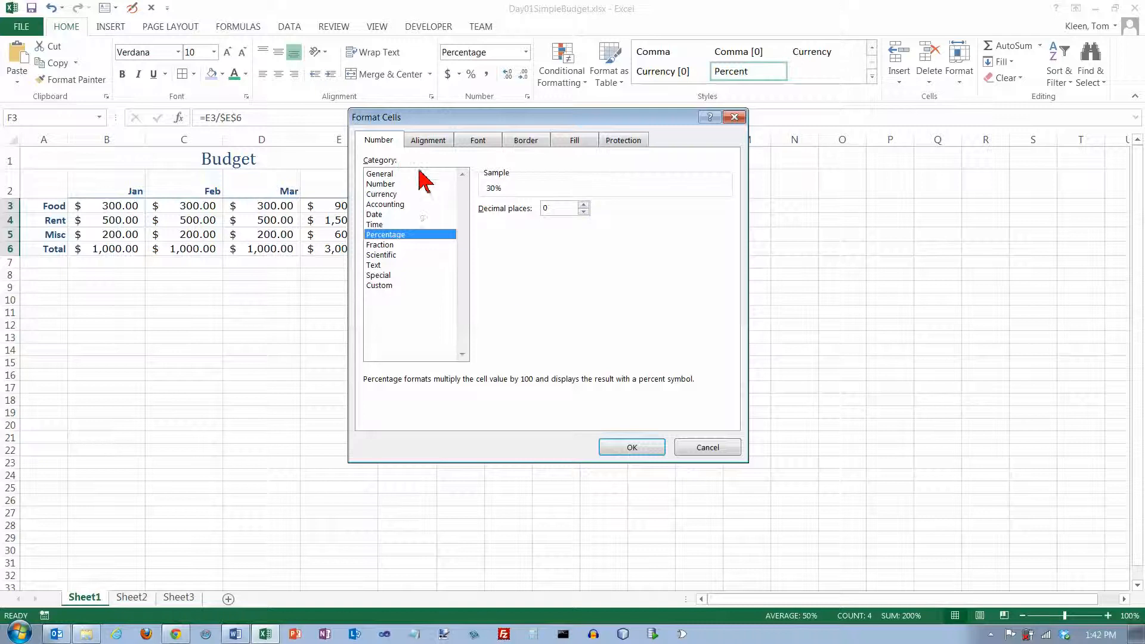
left_click(706, 446)
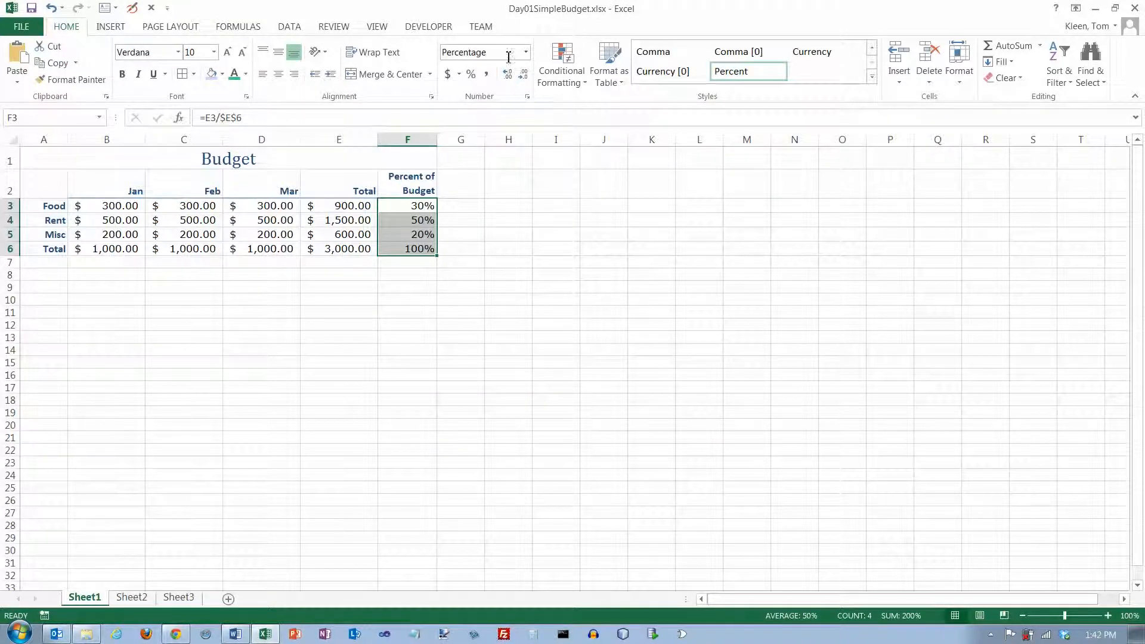
left_click(527, 96)
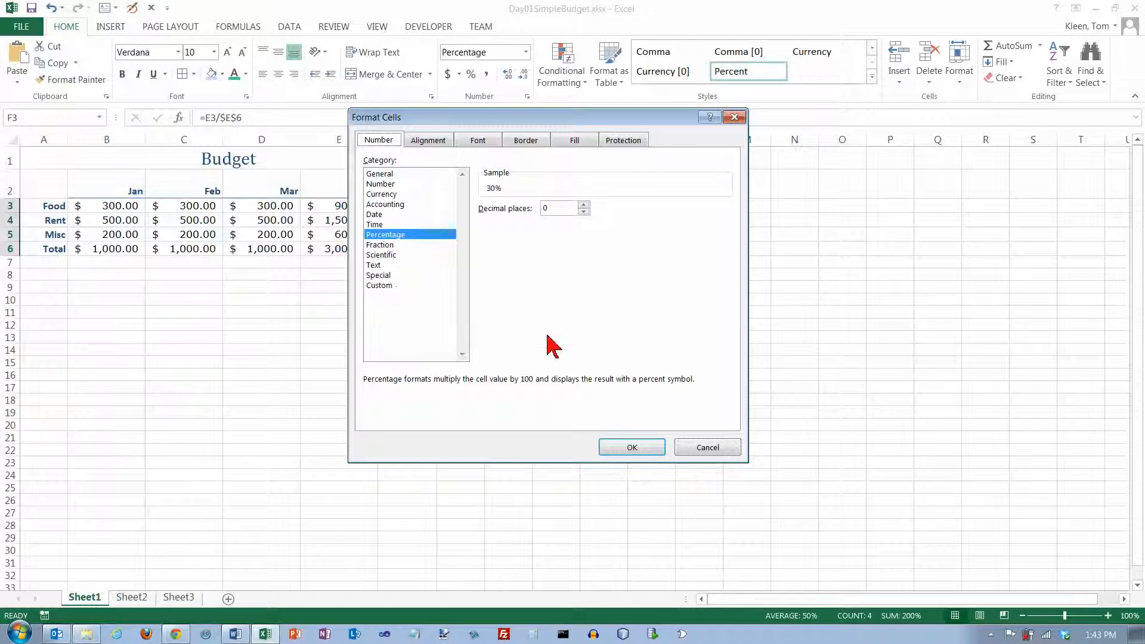
left_click(692, 448)
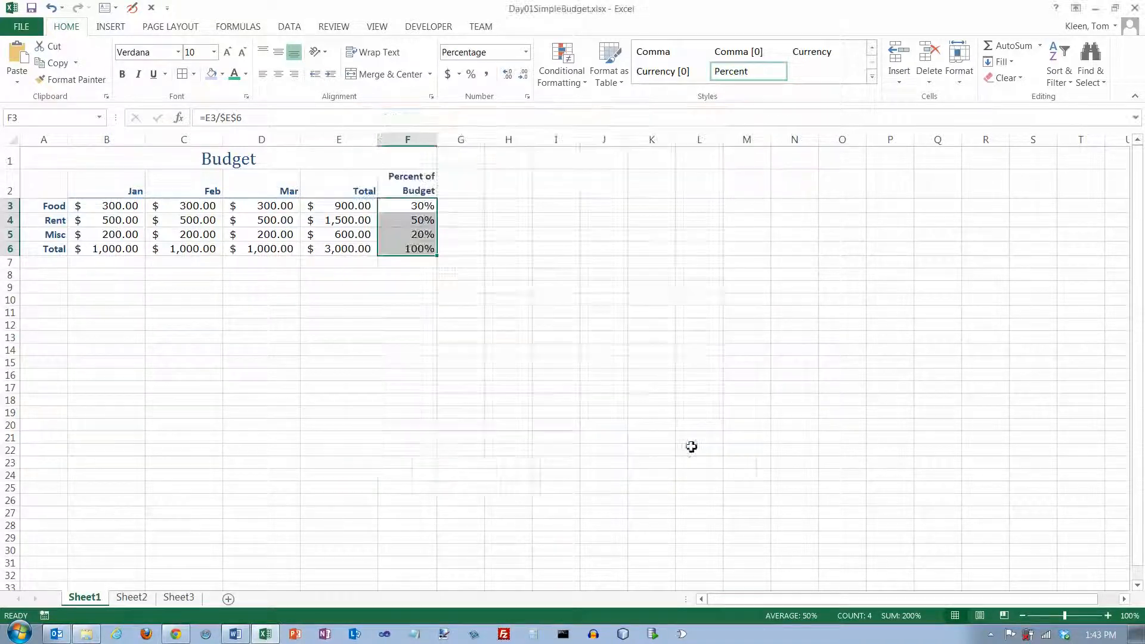